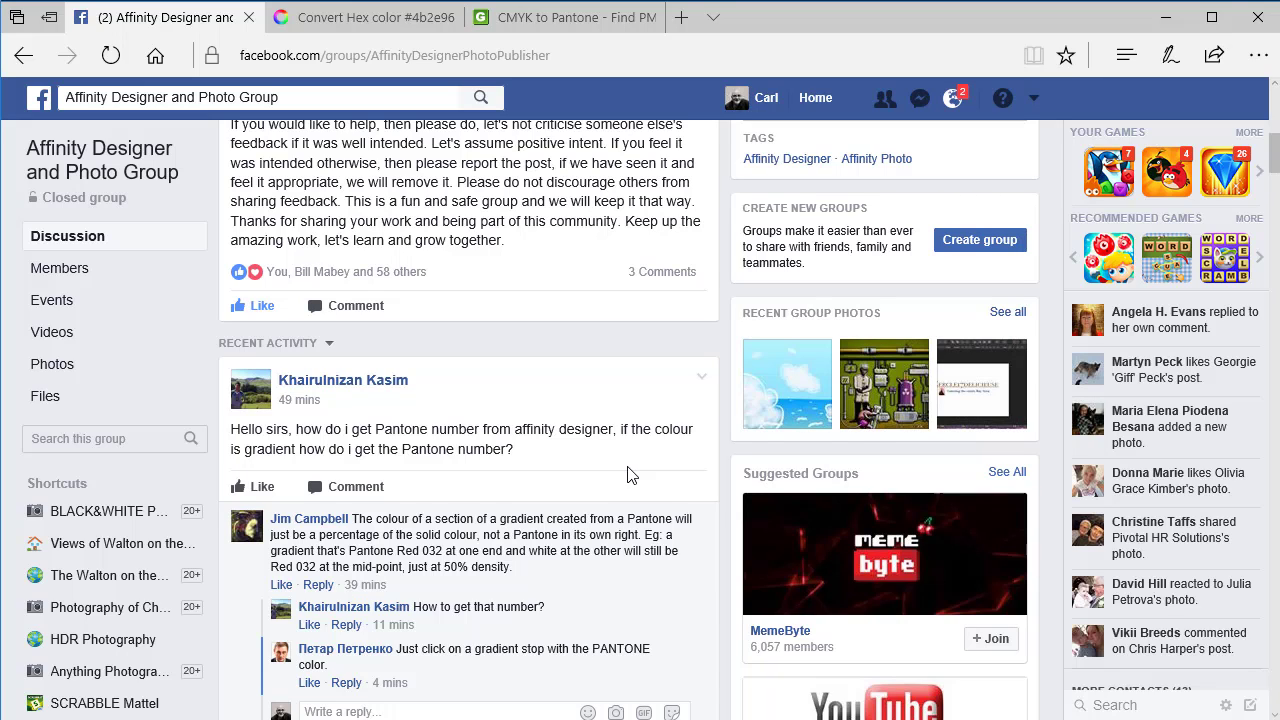
Scroll through the rest of the Facebook replies about gradients and Pantone solid colours
{"action": "scroll", "coordinate": [629, 474], "scroll_direction": "down", "scroll_amount": 2}
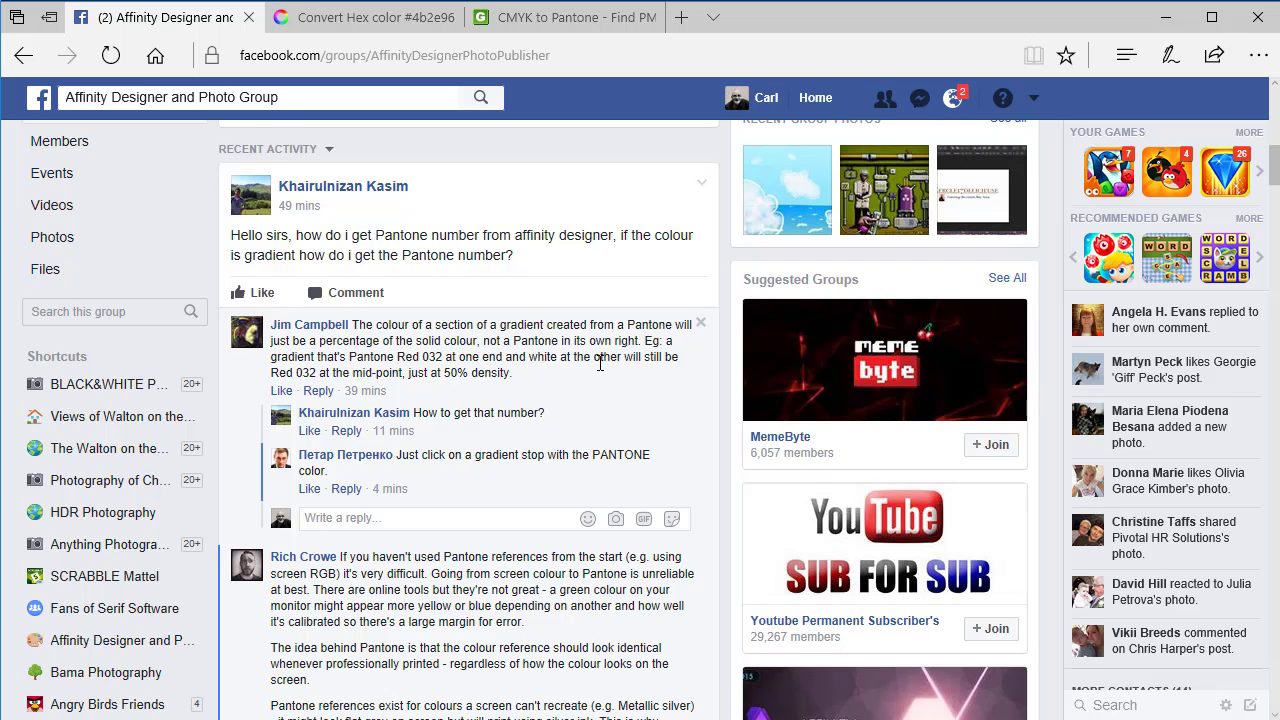
{"action": "scroll", "coordinate": [600, 363], "scroll_direction": "down", "scroll_amount": 3}
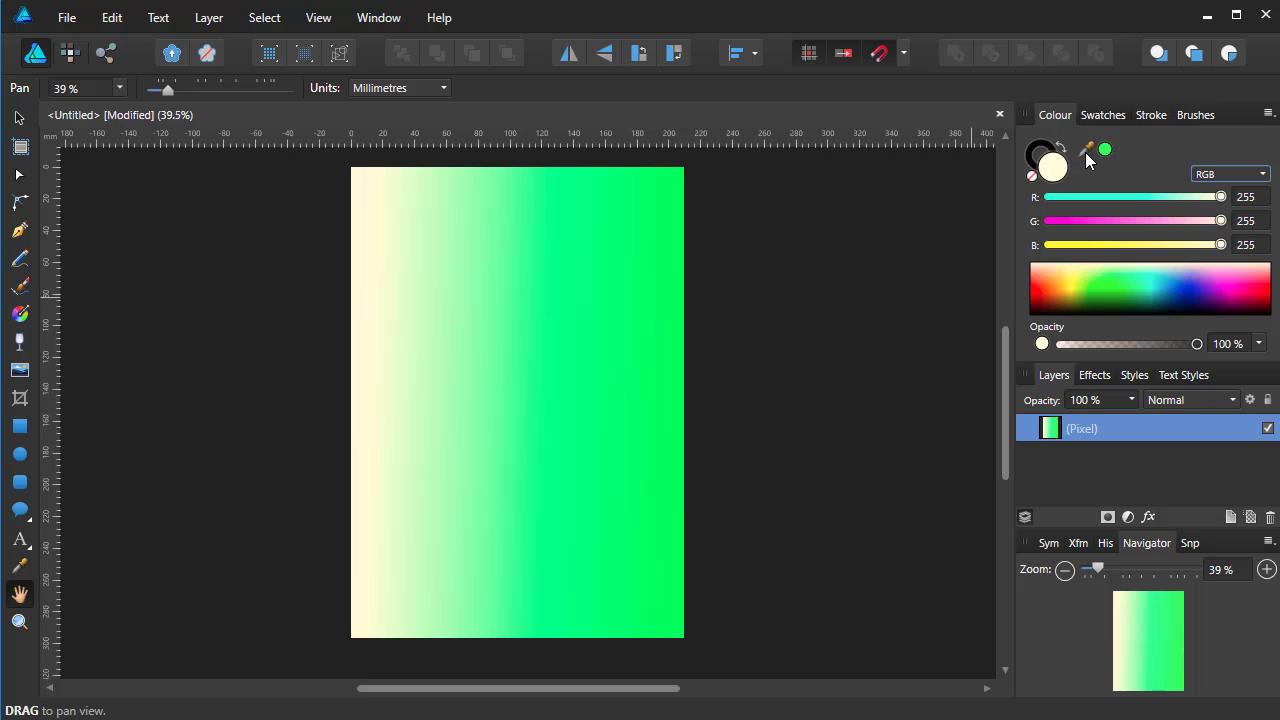
Sample the green at the gradient's right end (RGB 46, 255, 112) with the eyedropper
{"action": "left_click_drag", "start_coordinate": [1084, 149], "coordinate": [682, 168]}
Apply the sampled green as the current colour and change its red value from 46 to 45
{"action": "left_click", "coordinate": [1105, 151]}
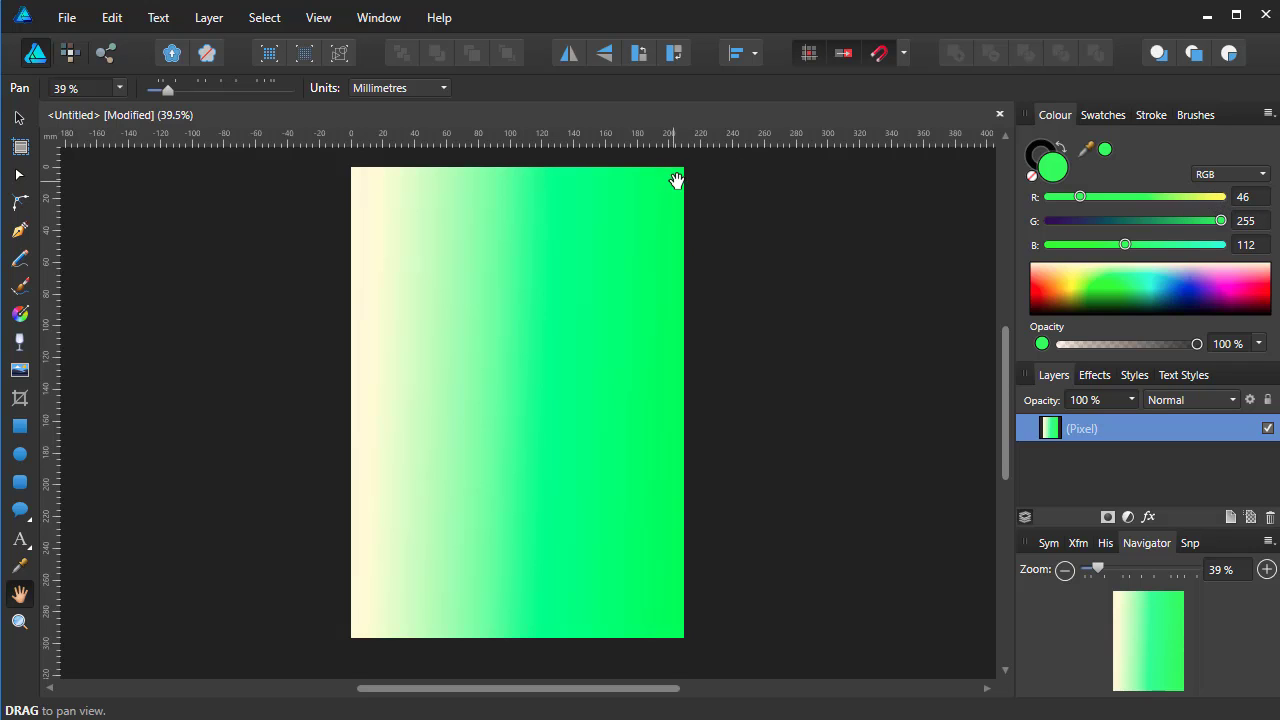
{"action": "left_click", "coordinate": [1246, 206]}
{"action": "type", "text": "4"}
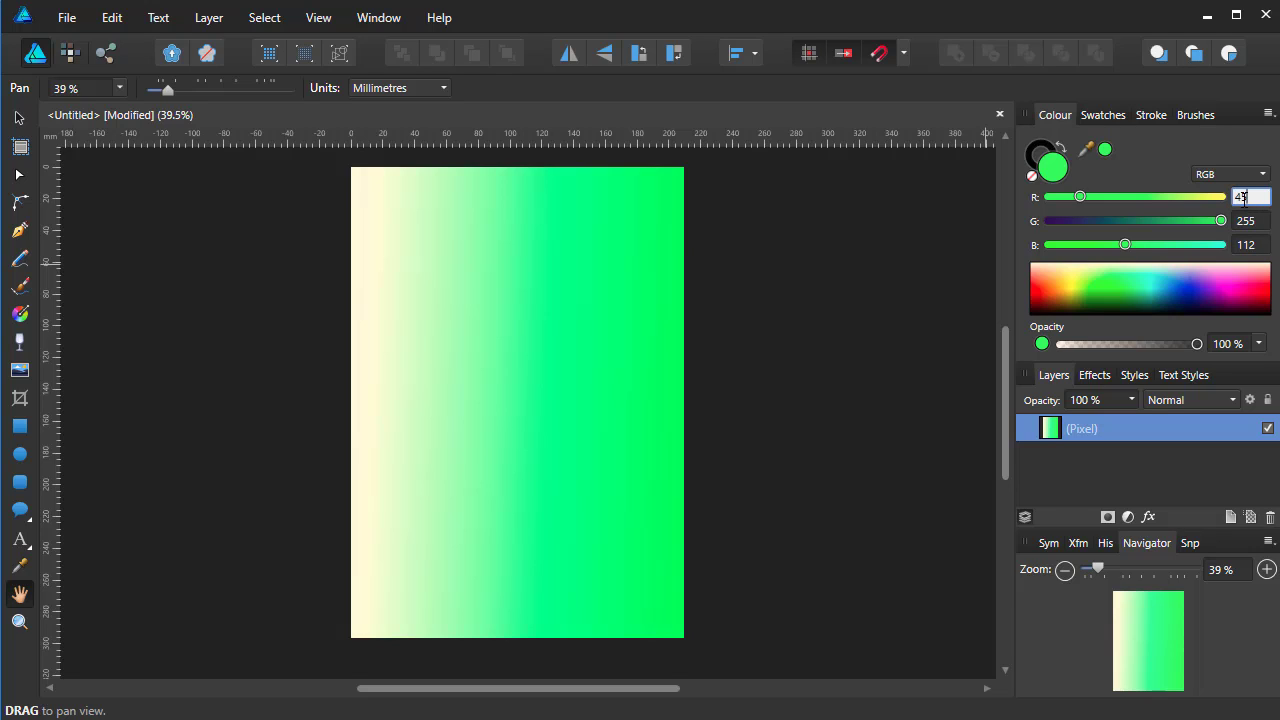
{"action": "type", "text": "5"}
{"action": "key", "text": "Return"}
Read the green as hex 2DFF70 and CMYK 82, 0, 56, 0, then return to the browser
{"action": "left_click", "coordinate": [1262, 176]}
{"action": "left_click", "coordinate": [1222, 216]}
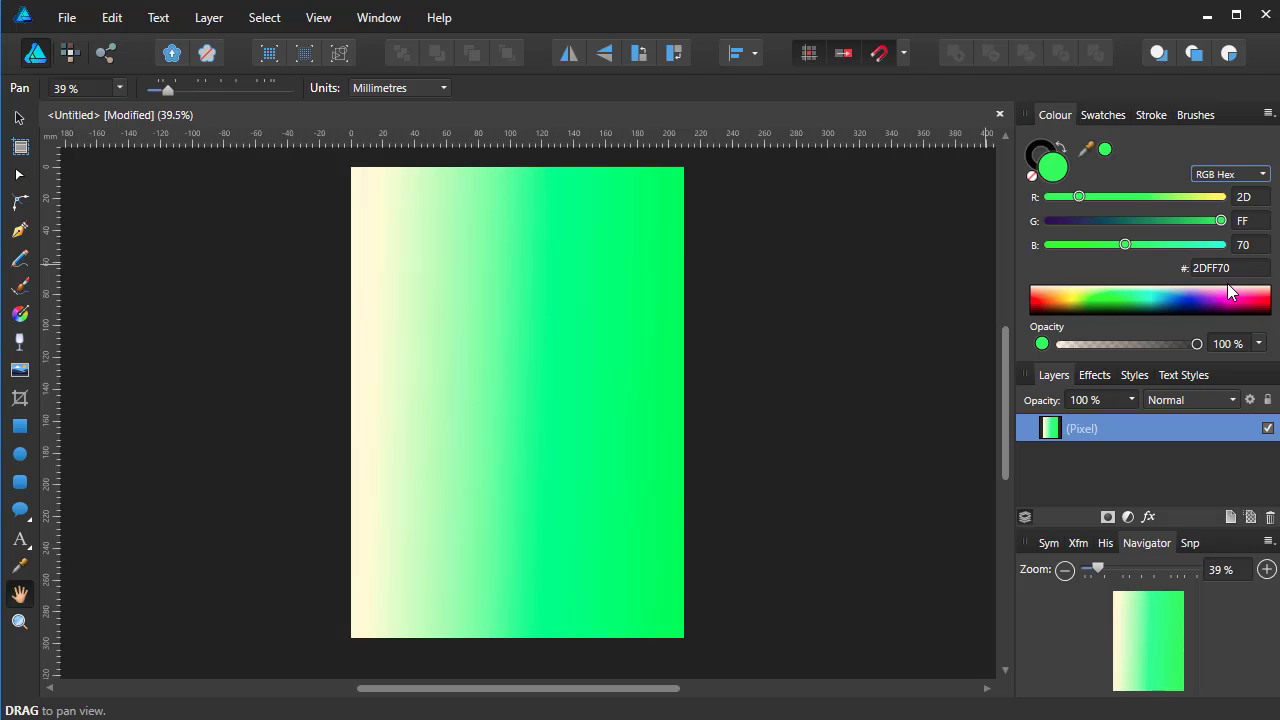
{"action": "left_click", "coordinate": [1262, 175]}
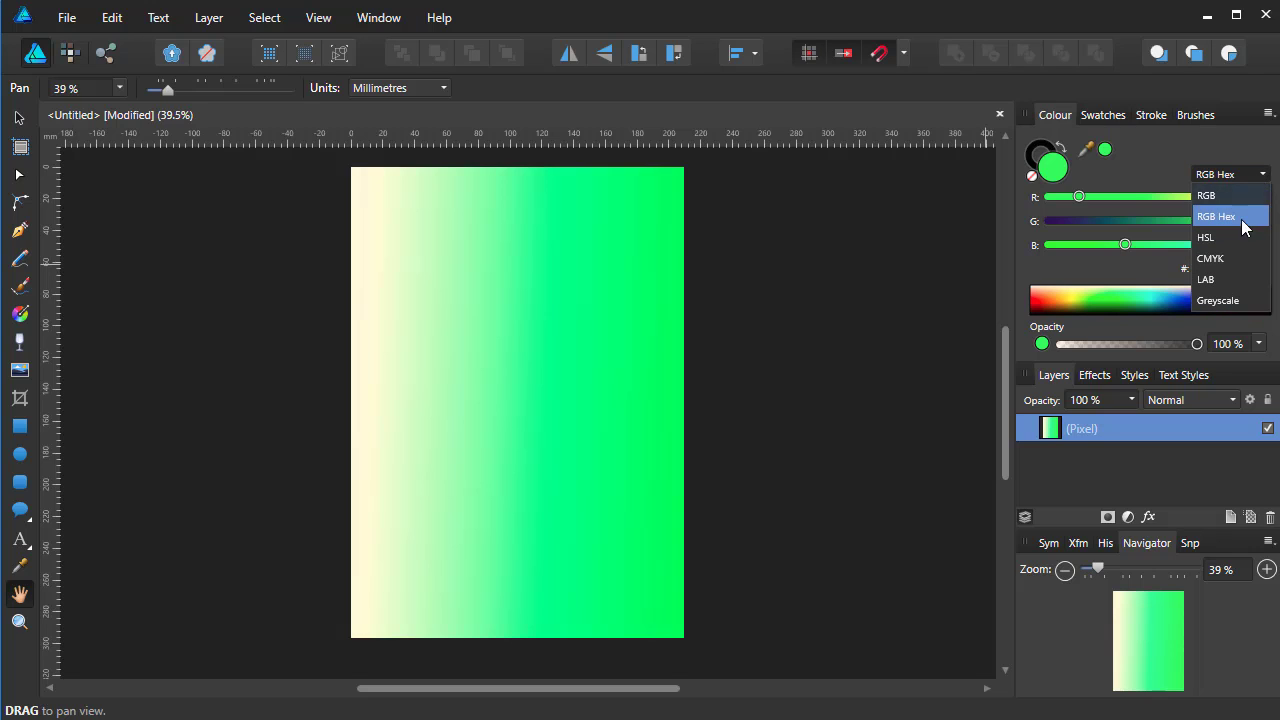
{"action": "left_click", "coordinate": [1220, 259]}
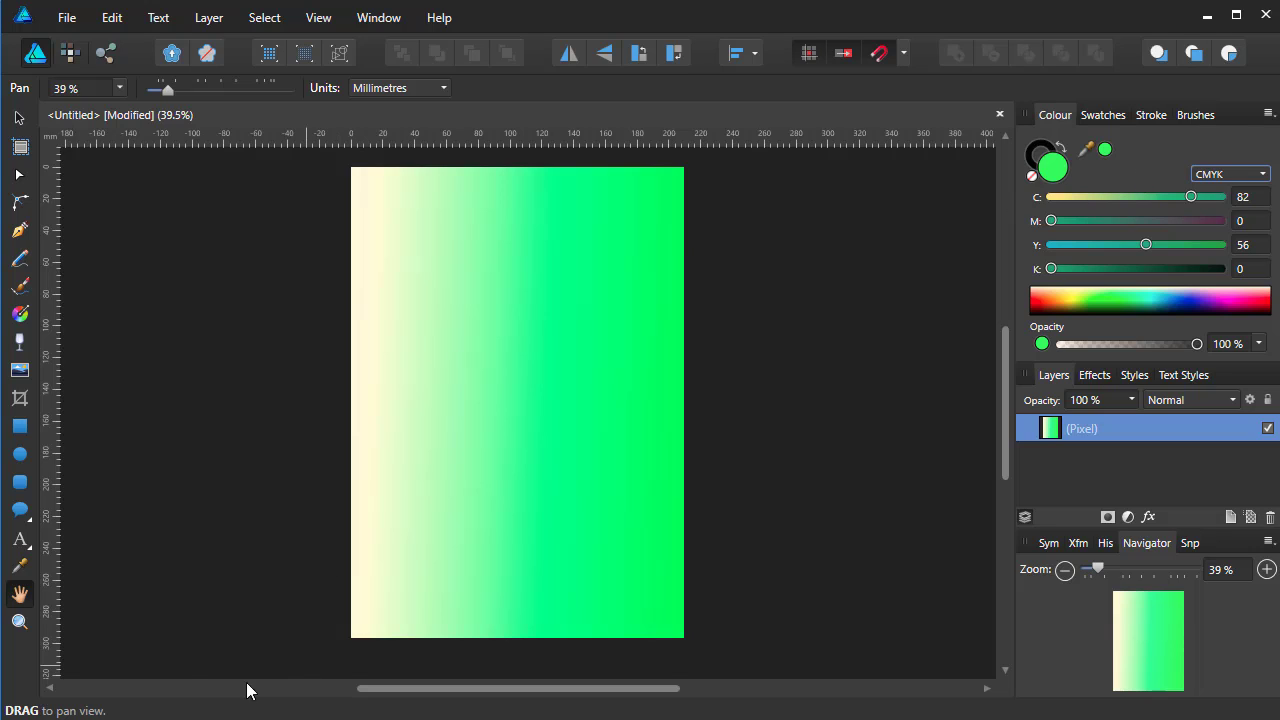
{"action": "key", "text": "alt+Tab"}
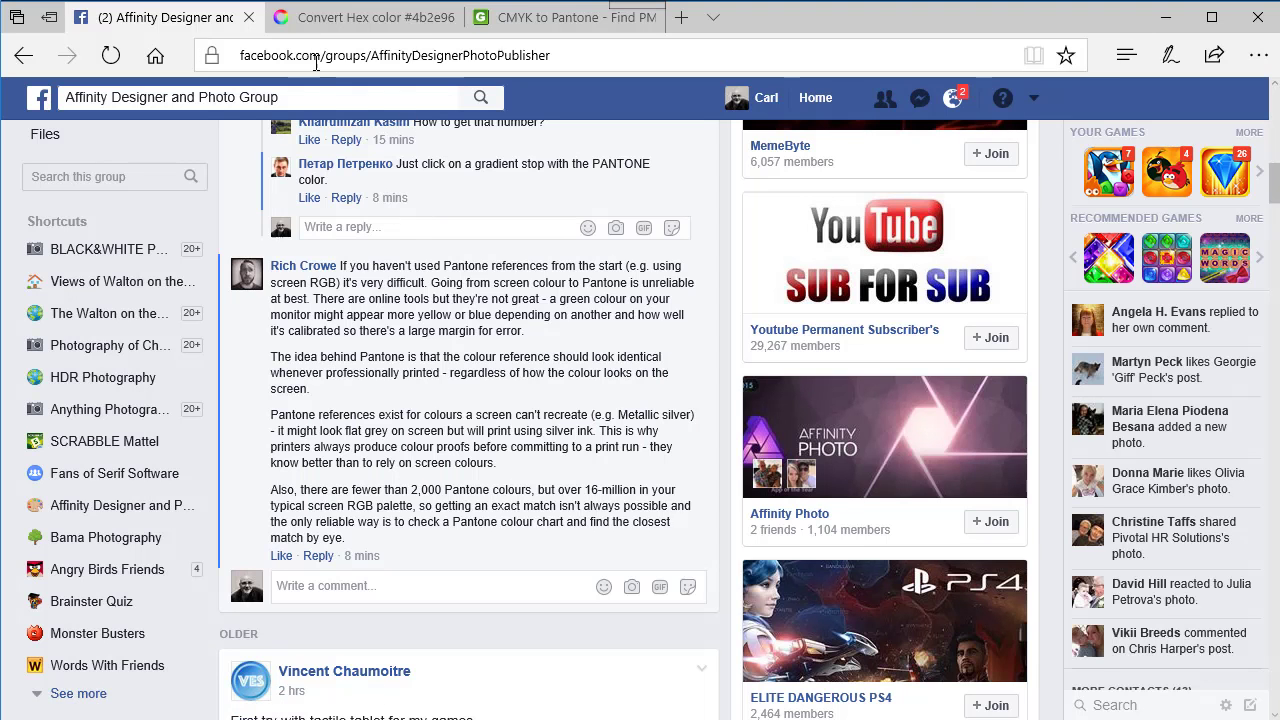
Bring up the rgb.to colour converter in Edge and scroll through its page
{"action": "left_click", "coordinate": [389, 27]}
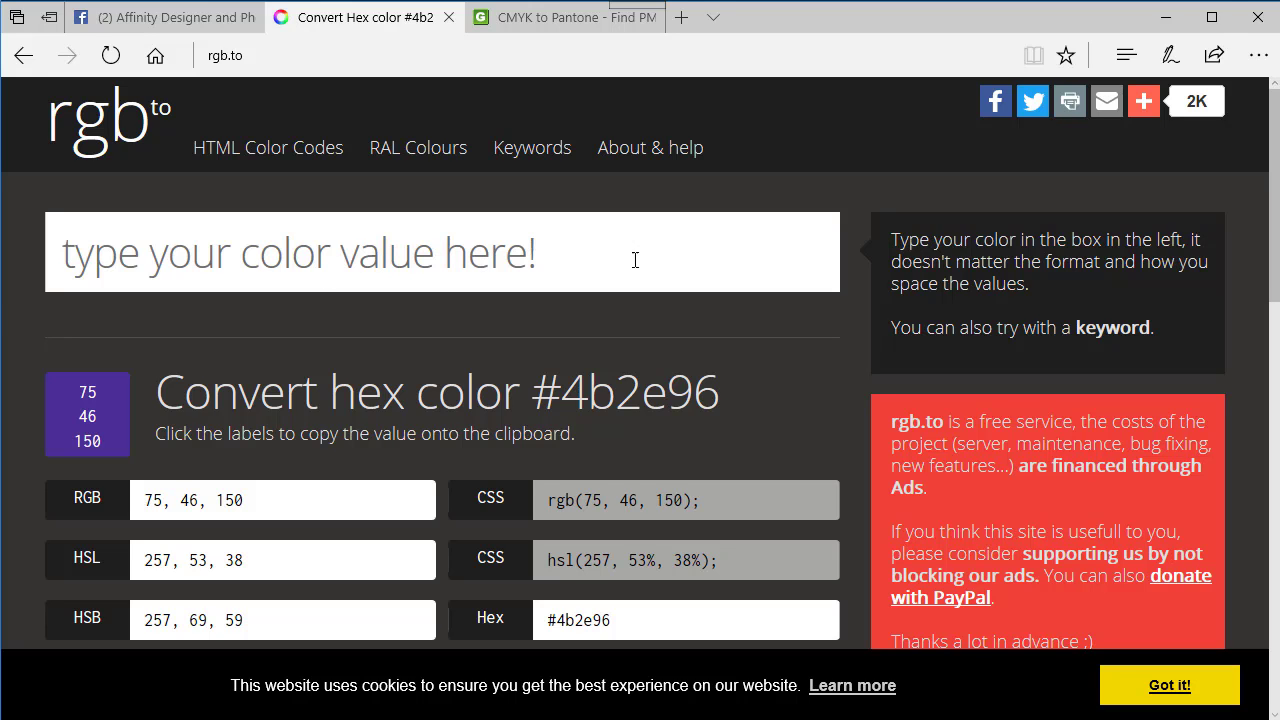
{"action": "scroll", "coordinate": [1272, 234], "scroll_direction": "down", "scroll_amount": 2}
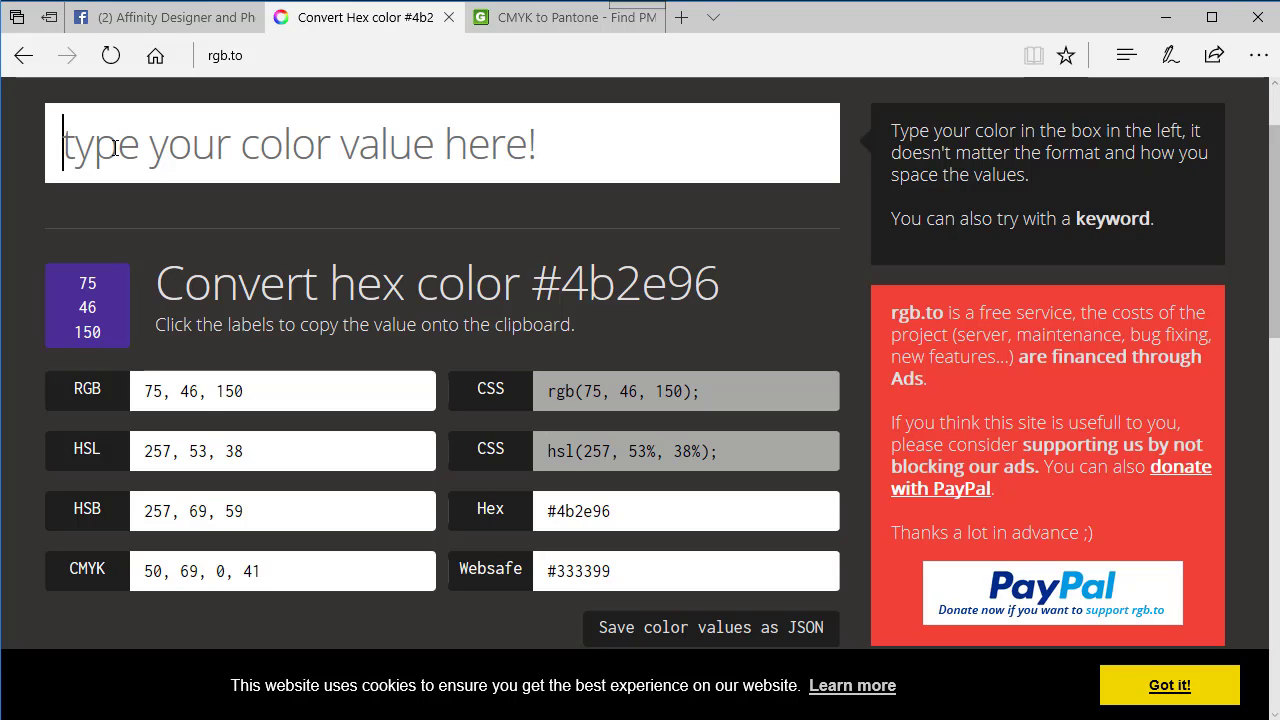
Convert RGB 45, 255, 112 on rgb.to, giving hex #2dff70
{"action": "type", "text": "45"}
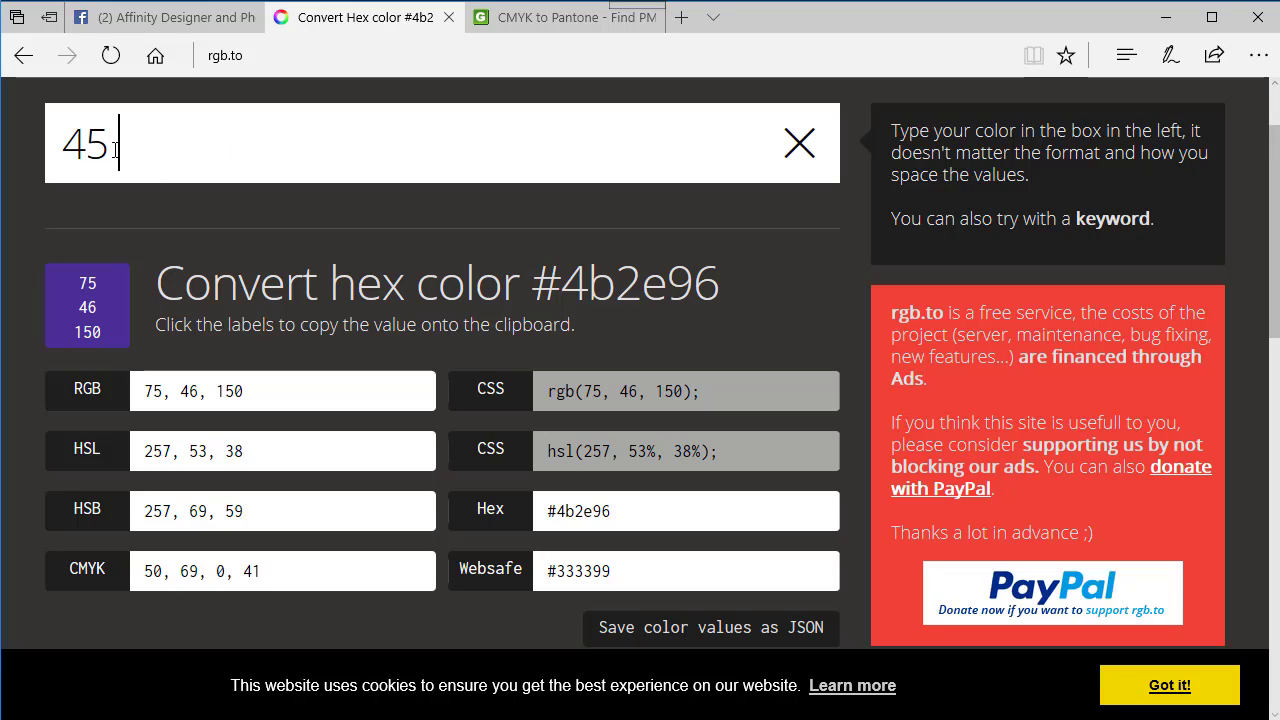
{"action": "type", "text": ","}
{"action": "key", "text": "BackSpace"}
{"action": "type", "text": ", 255,"}
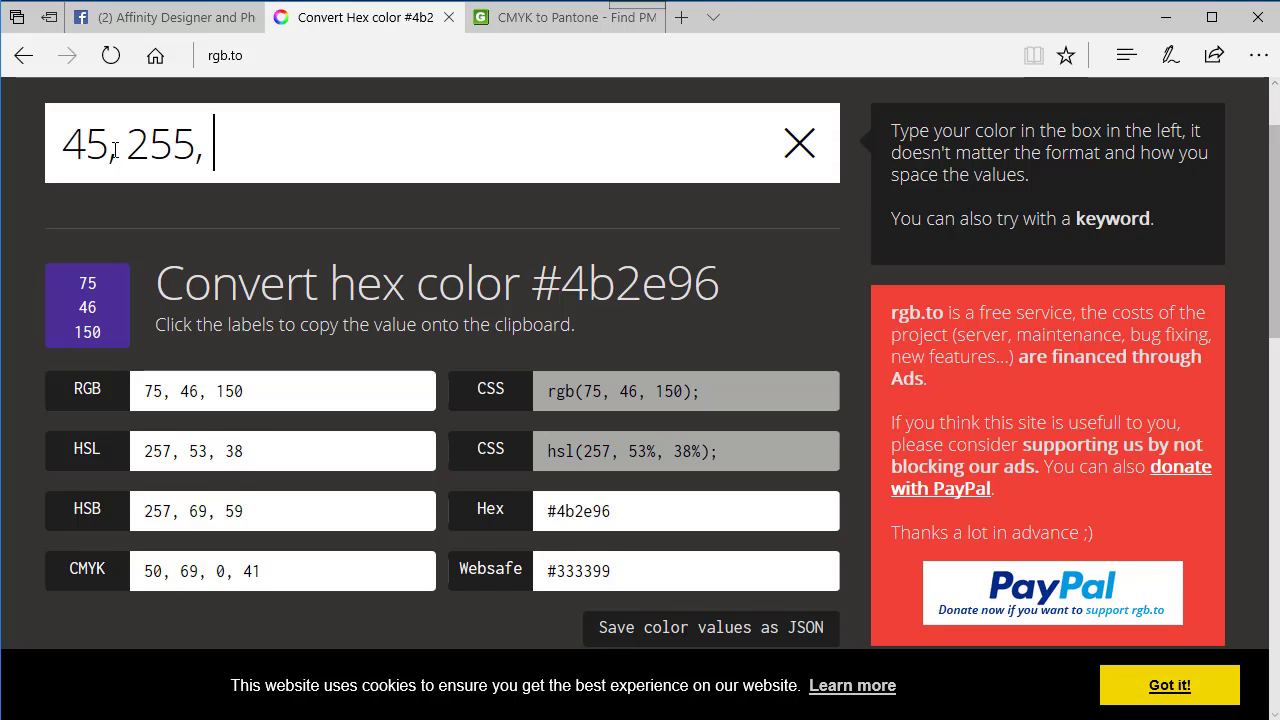
{"action": "type", "text": " 112,"}
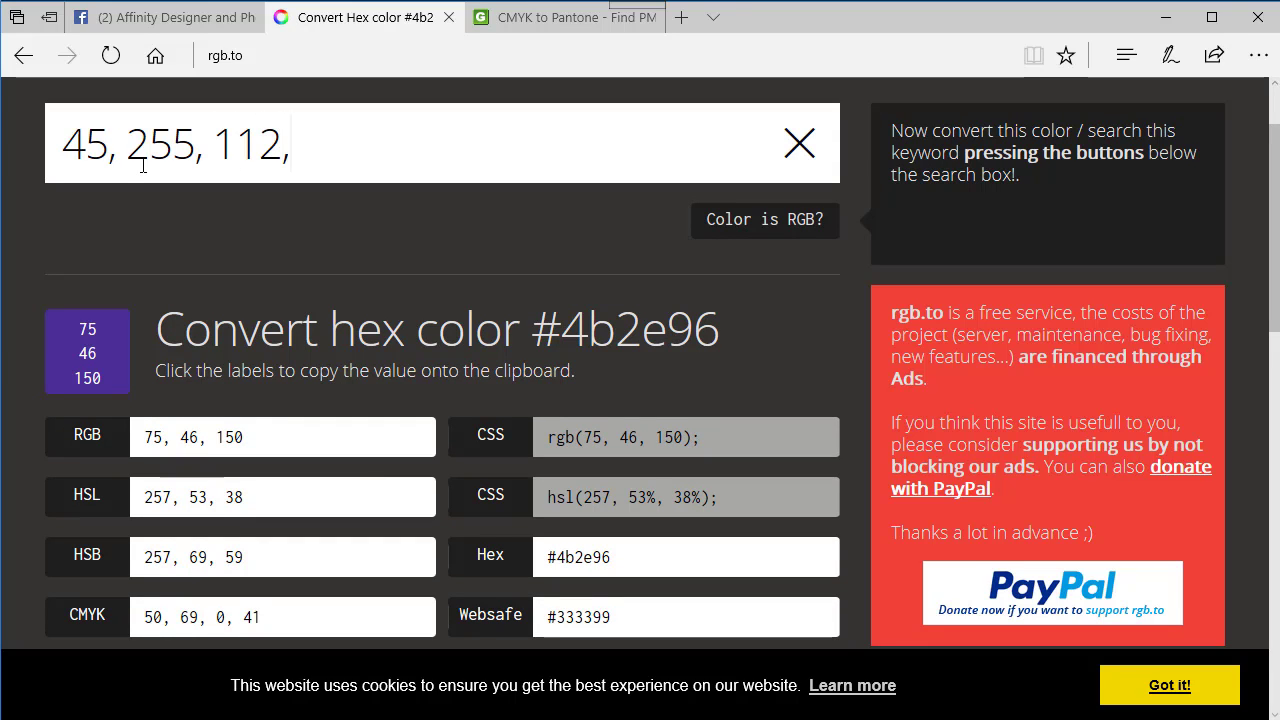
{"action": "key", "text": "Return"}
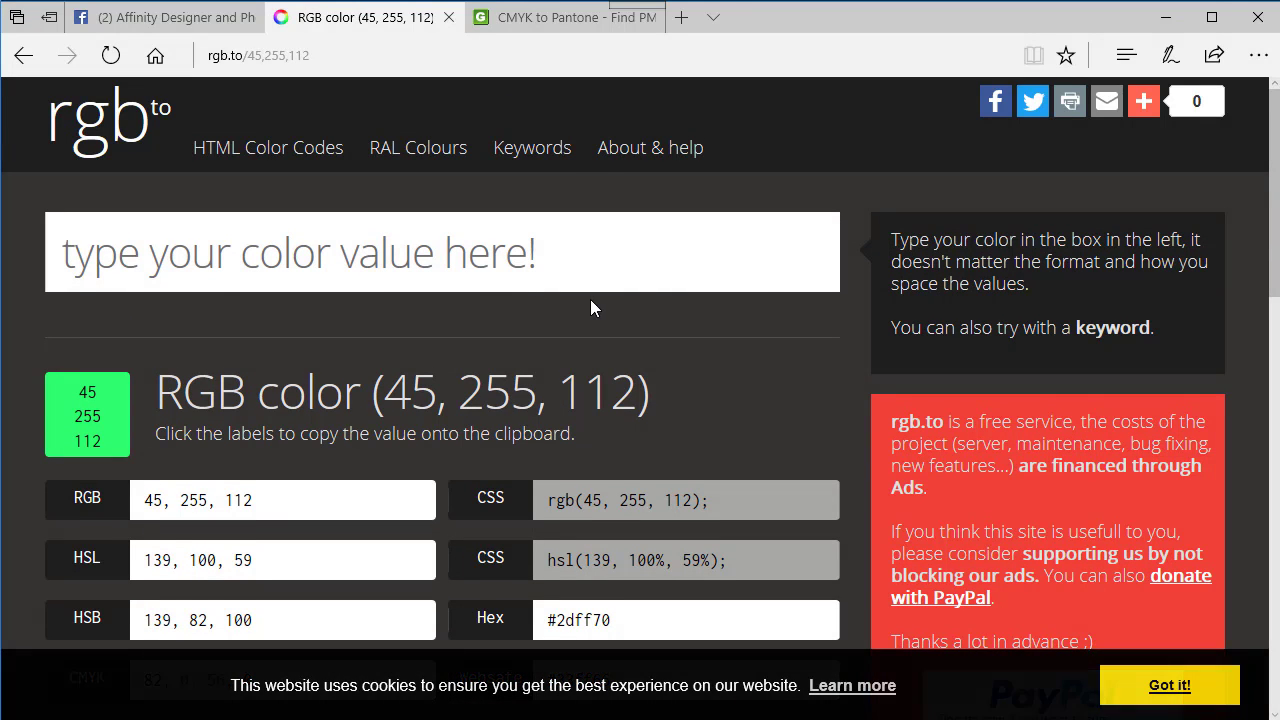
Save #2dff70's colour schemes as a PNG palette and return to the RGB 45, 255, 112 page
{"action": "scroll", "coordinate": [773, 308], "scroll_direction": "down", "scroll_amount": 1}
{"action": "scroll", "coordinate": [774, 311], "scroll_direction": "down", "scroll_amount": 1}
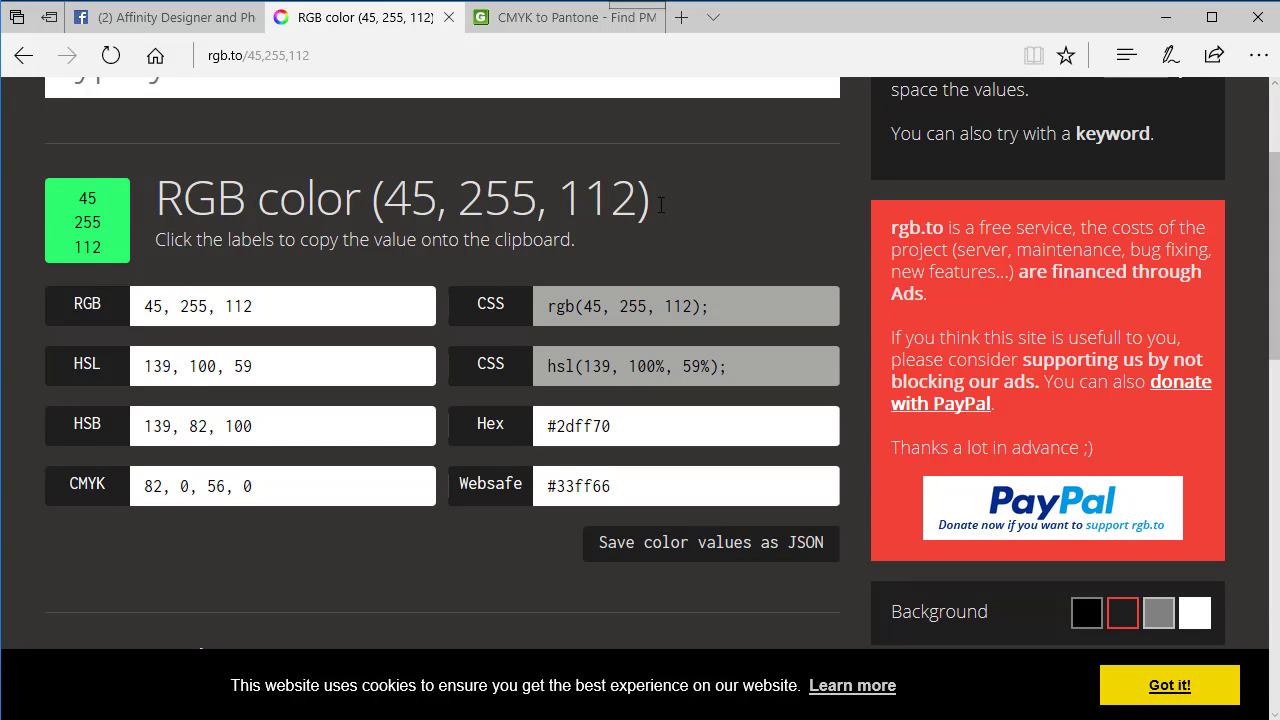
{"action": "scroll", "coordinate": [695, 243], "scroll_direction": "down", "scroll_amount": 1}
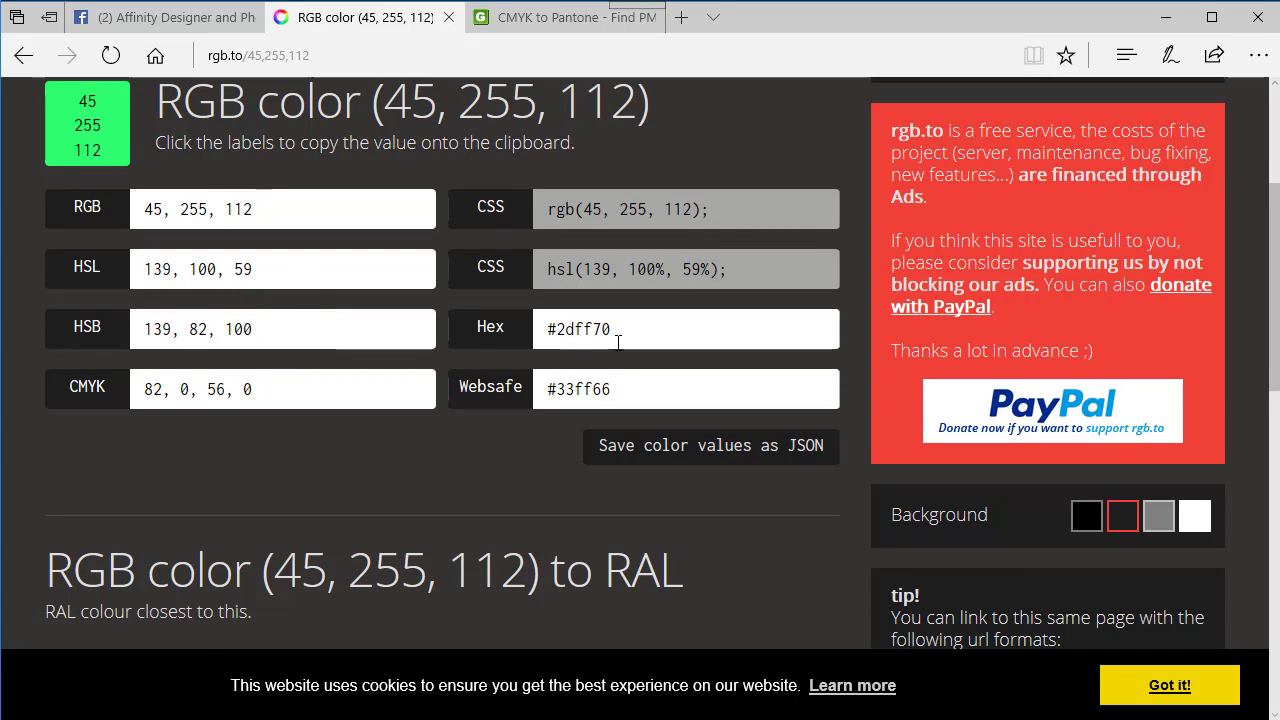
{"action": "scroll", "coordinate": [249, 413], "scroll_direction": "down", "scroll_amount": 2}
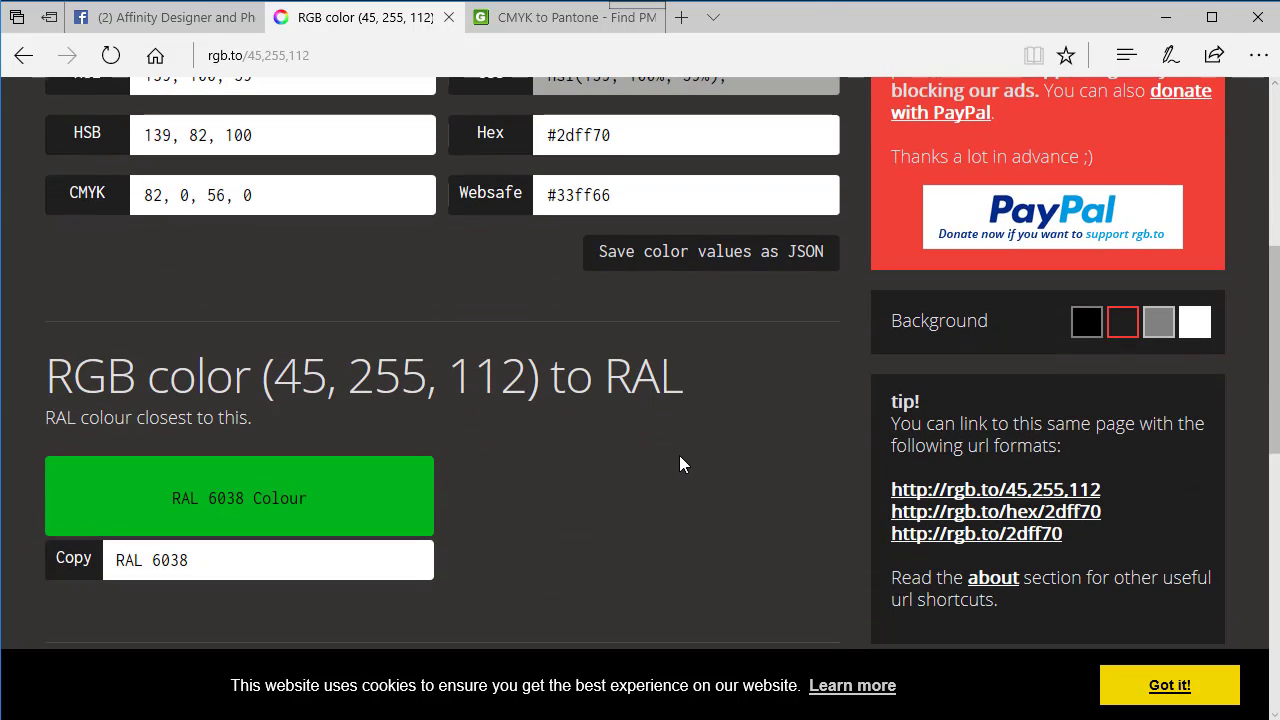
{"action": "scroll", "coordinate": [681, 464], "scroll_direction": "down", "scroll_amount": 2}
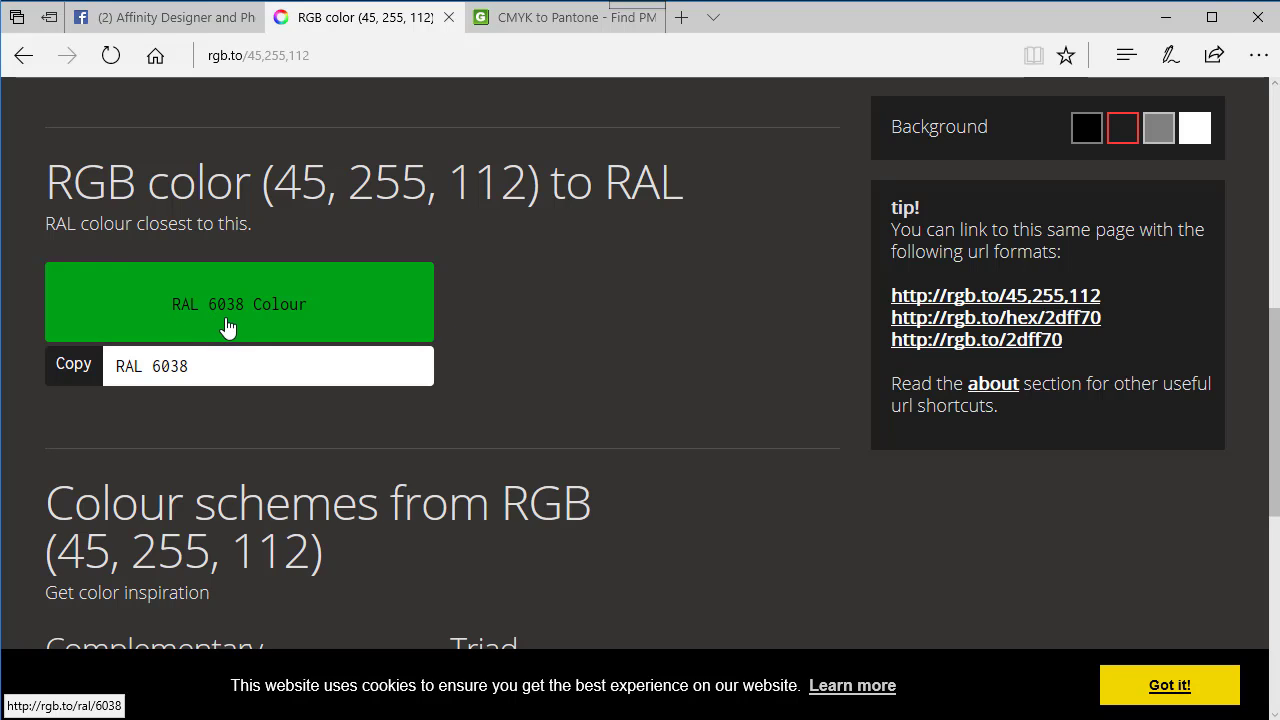
{"action": "scroll", "coordinate": [590, 370], "scroll_direction": "down", "scroll_amount": 2}
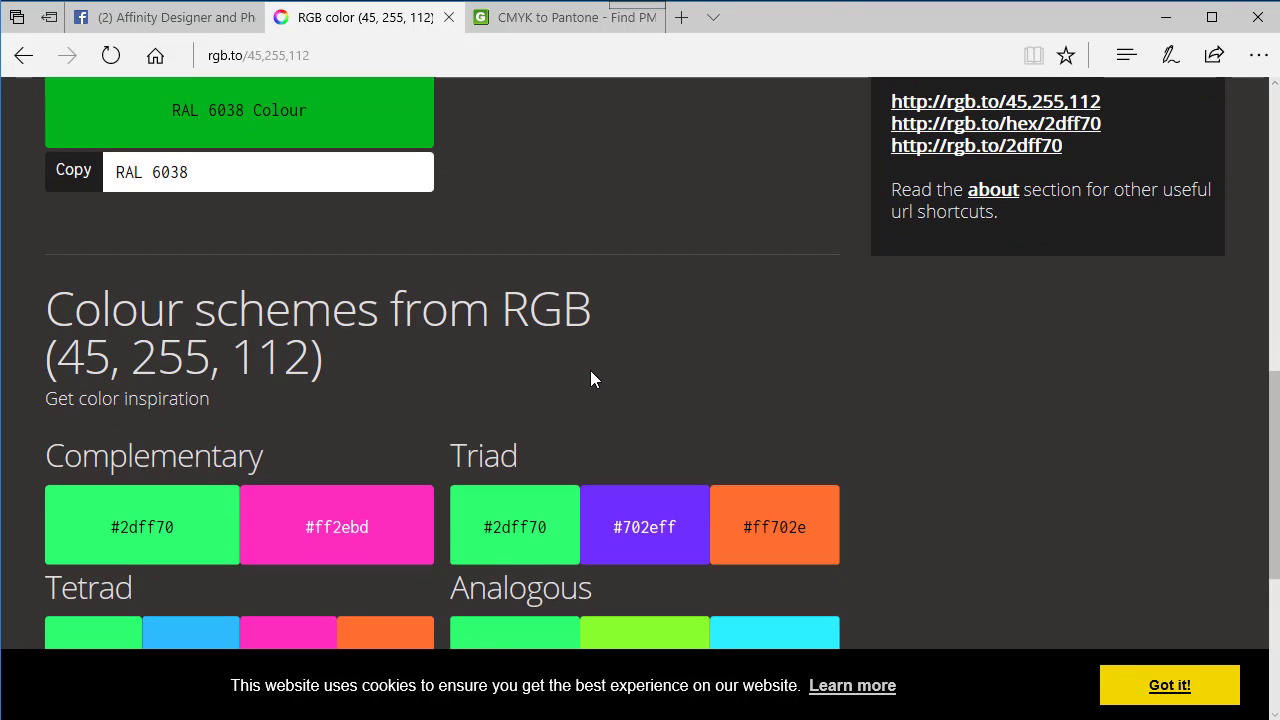
{"action": "scroll", "coordinate": [590, 376], "scroll_direction": "down", "scroll_amount": 2}
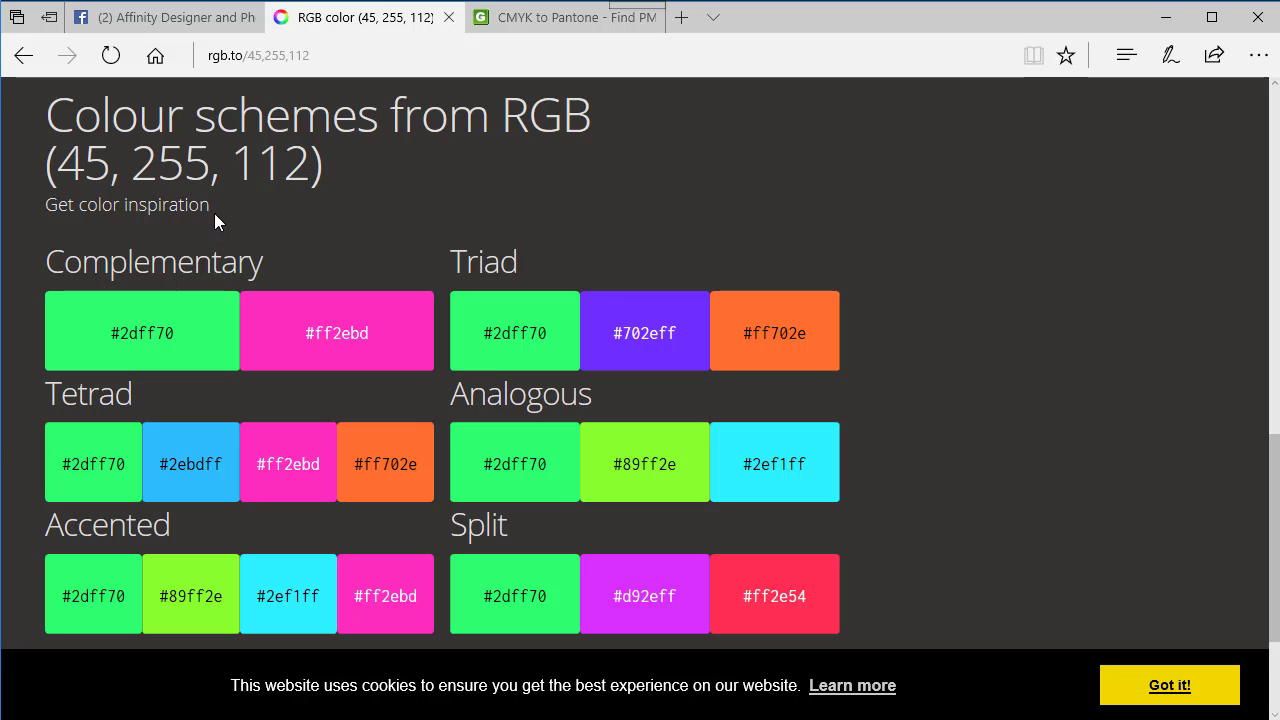
{"action": "scroll", "coordinate": [231, 239], "scroll_direction": "down", "scroll_amount": 1}
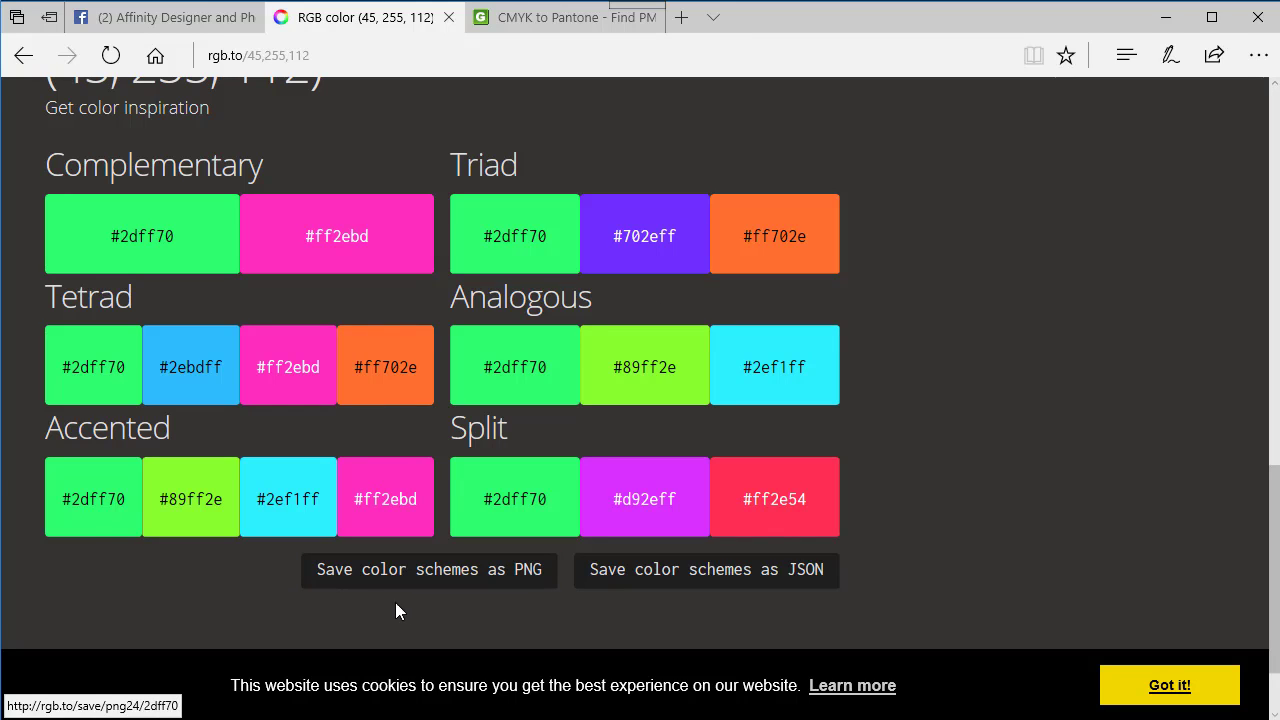
{"action": "left_click", "coordinate": [447, 575]}
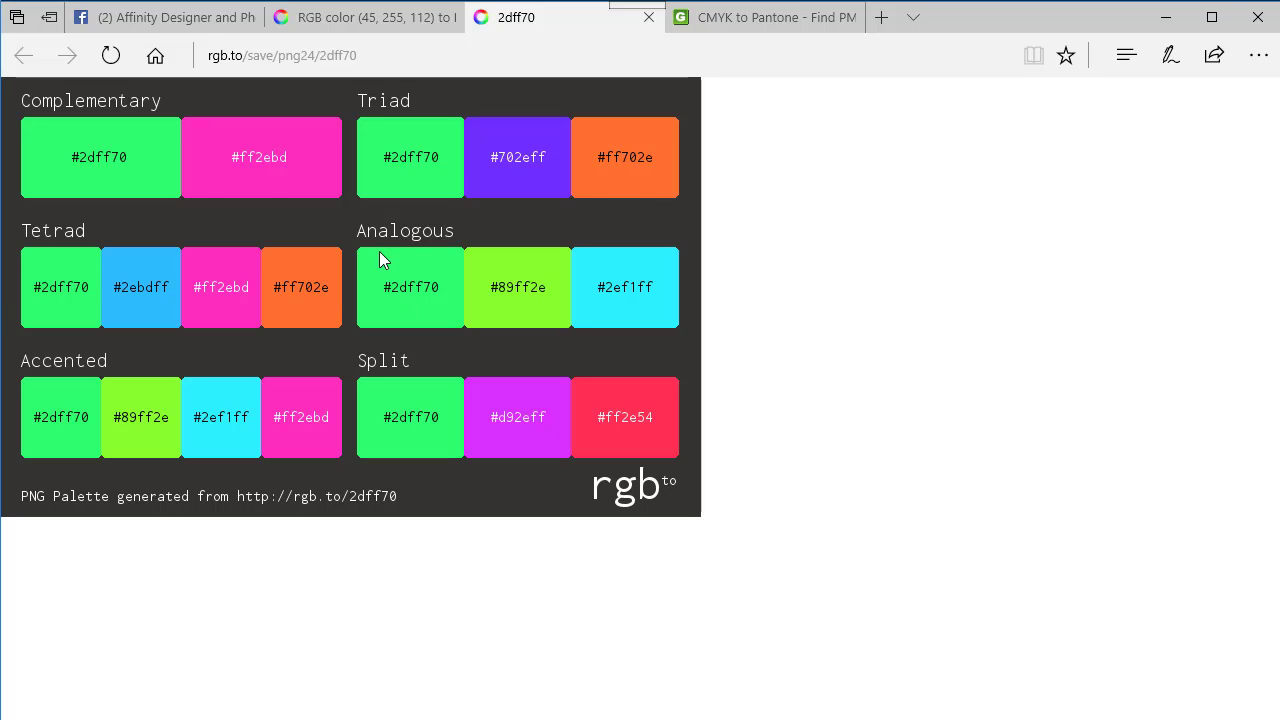
{"action": "left_click", "coordinate": [320, 20]}
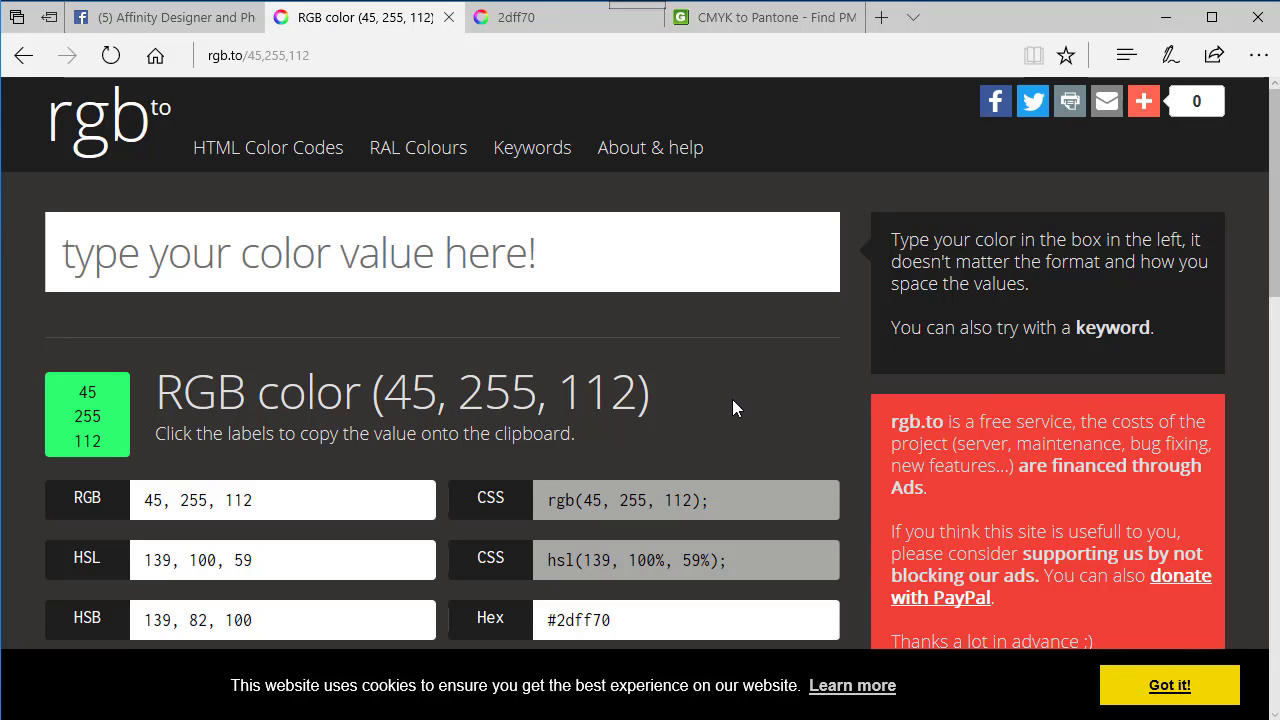
Note the RAL 6038 match, then search Pantone for 6038, which finds no matching colours
{"action": "scroll", "coordinate": [732, 399], "scroll_direction": "down", "scroll_amount": 3}
{"action": "scroll", "coordinate": [732, 400], "scroll_direction": "up", "scroll_amount": 3}
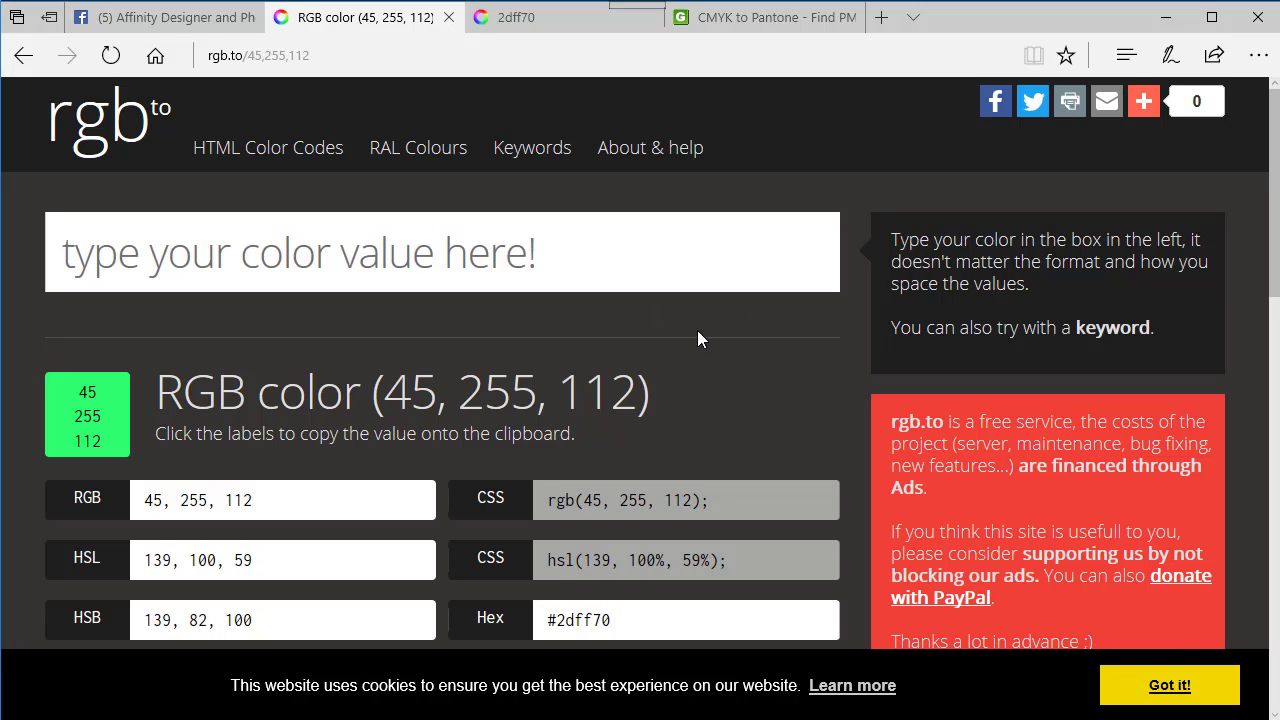
{"action": "scroll", "coordinate": [697, 330], "scroll_direction": "down", "scroll_amount": 6}
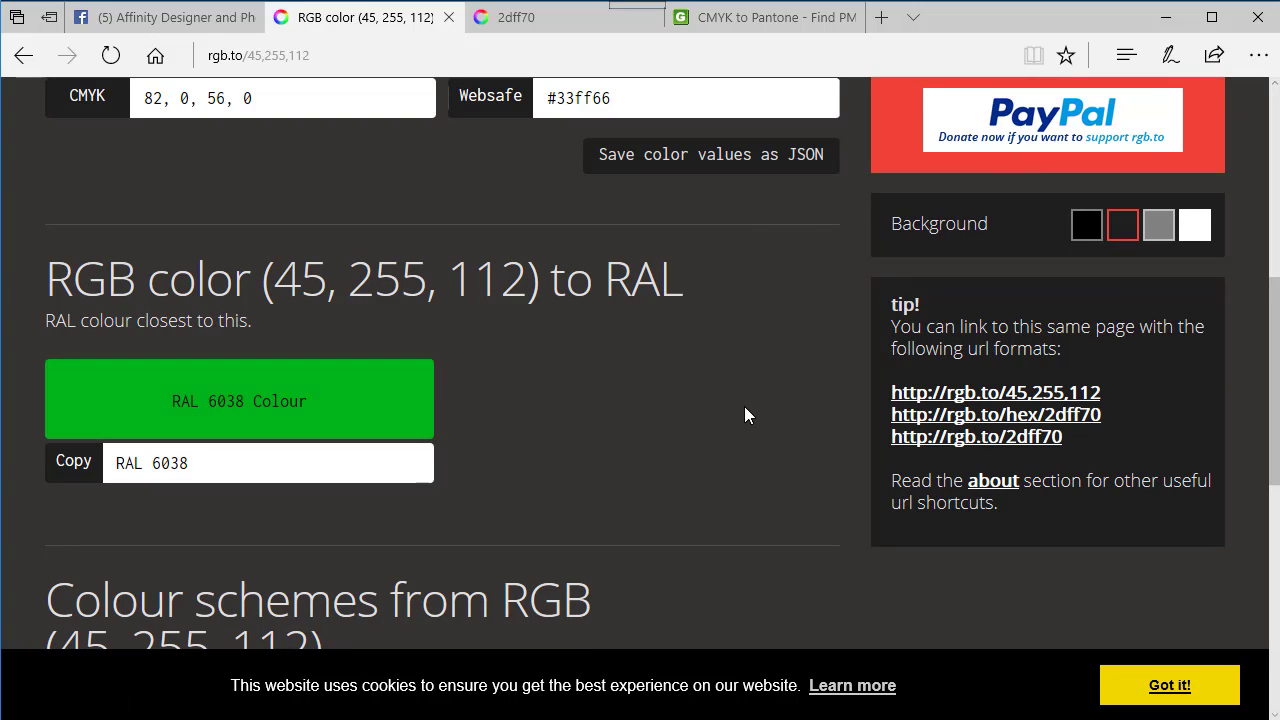
{"action": "scroll", "coordinate": [744, 415], "scroll_direction": "up", "scroll_amount": 6}
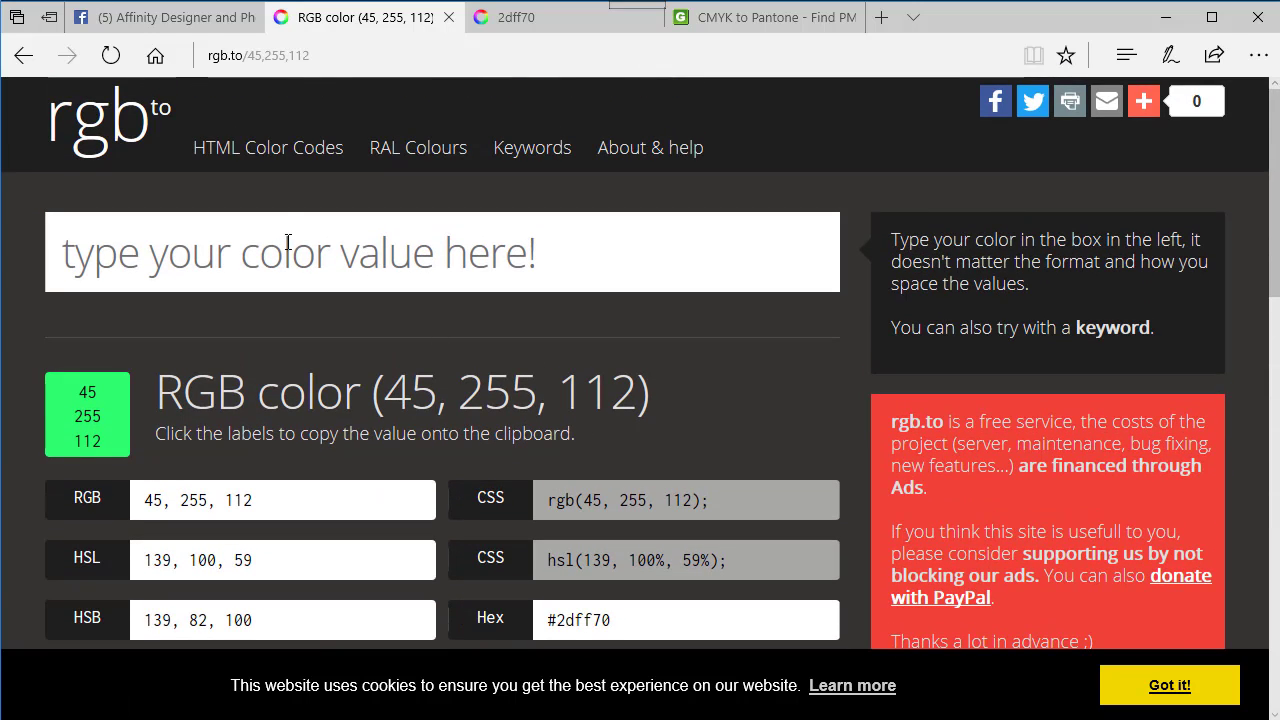
{"action": "left_click", "coordinate": [407, 152]}
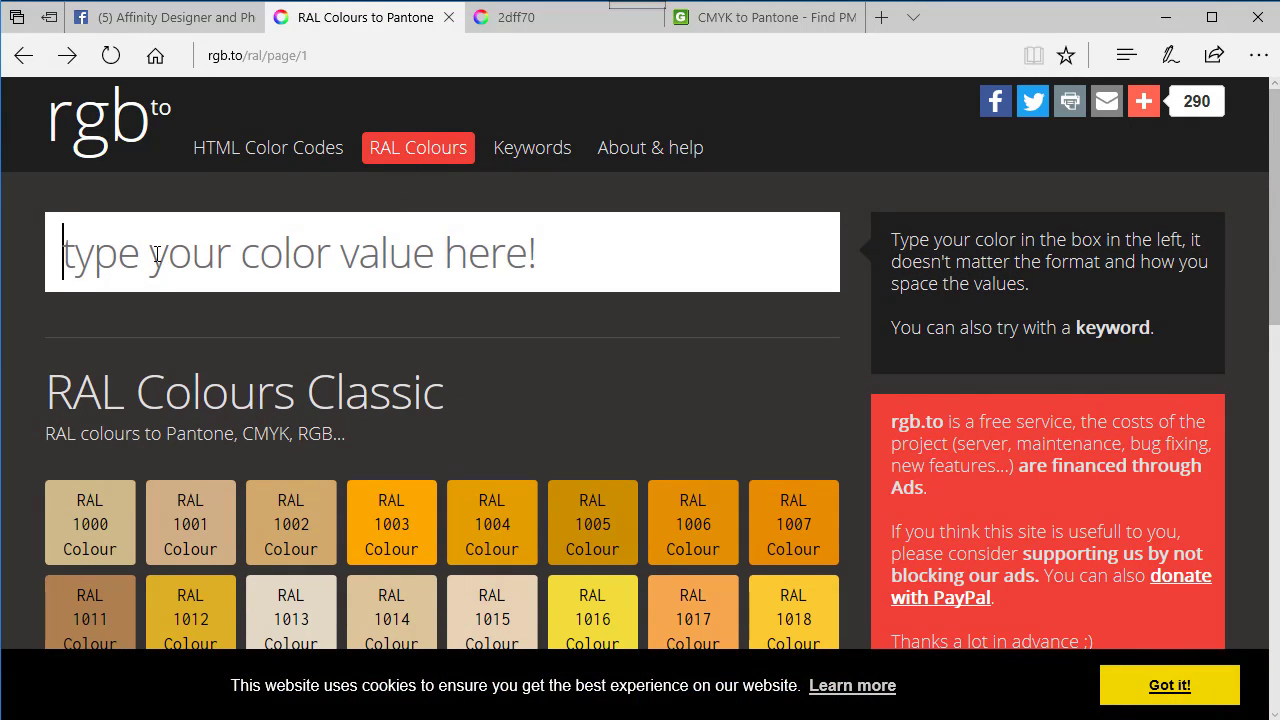
{"action": "type", "text": "6038"}
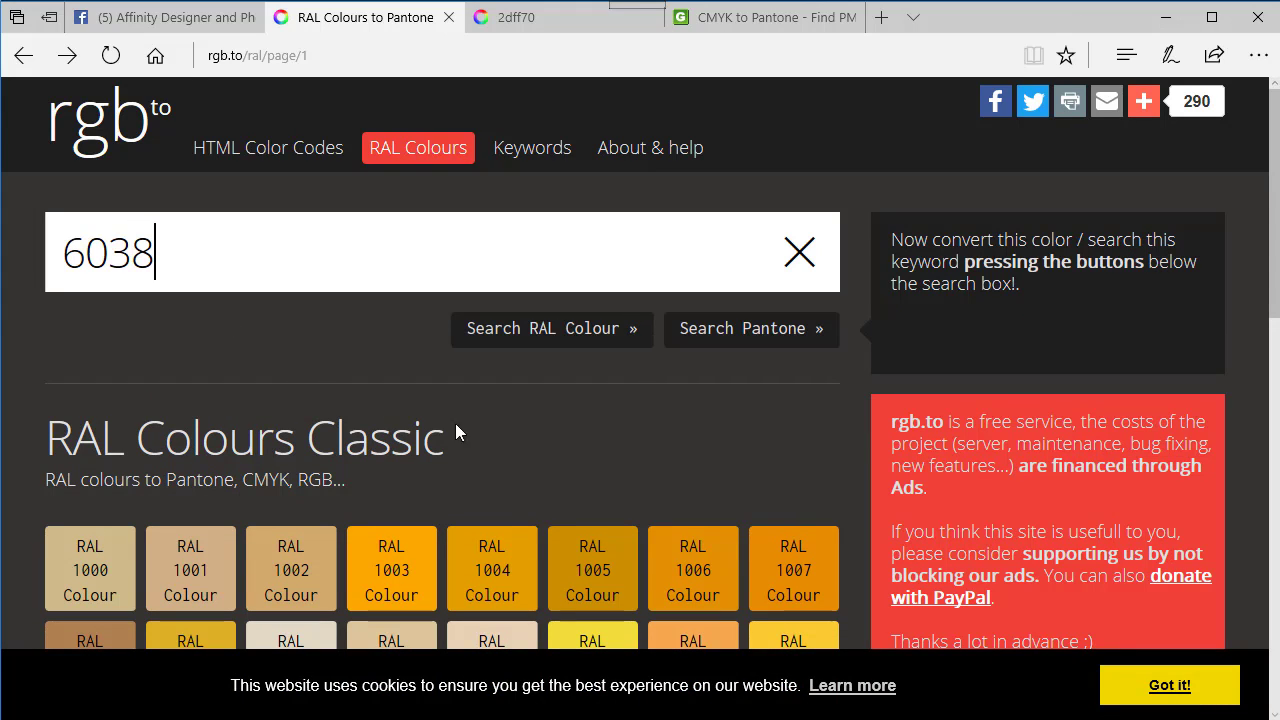
{"action": "left_click", "coordinate": [770, 344]}
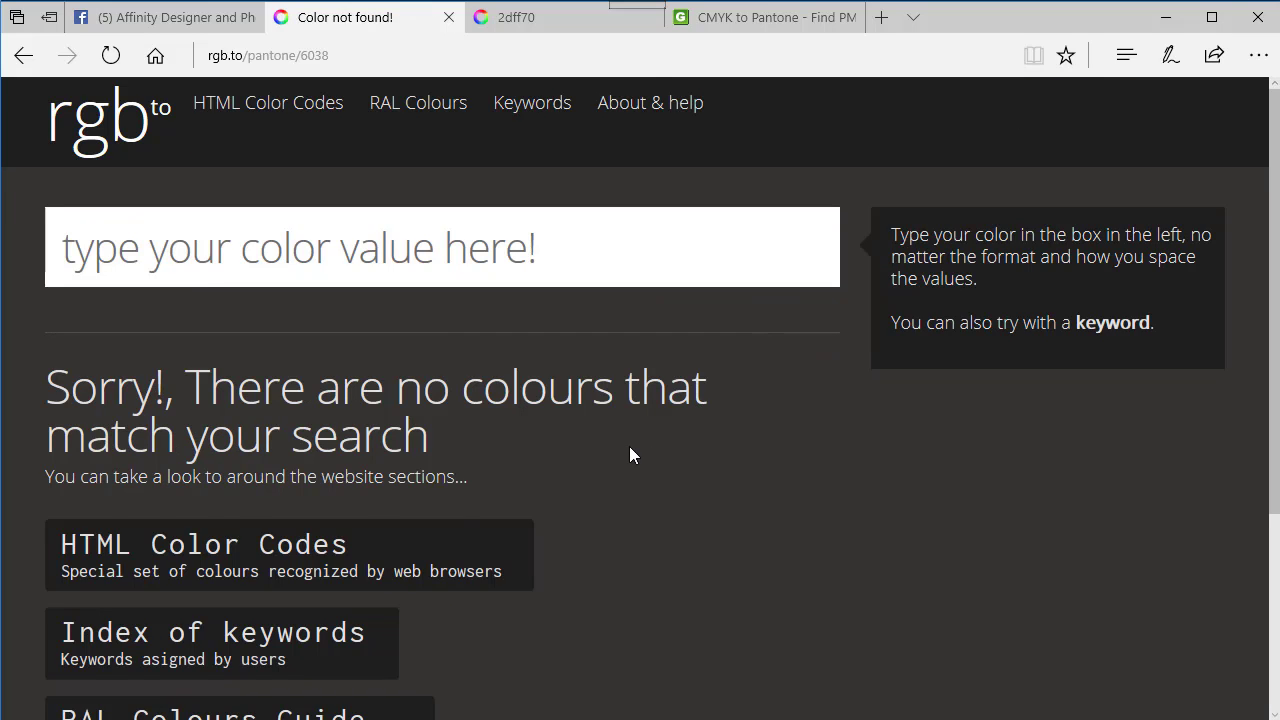
{"action": "scroll", "coordinate": [629, 446], "scroll_direction": "down", "scroll_amount": 3}
{"action": "scroll", "coordinate": [630, 458], "scroll_direction": "up", "scroll_amount": 2}
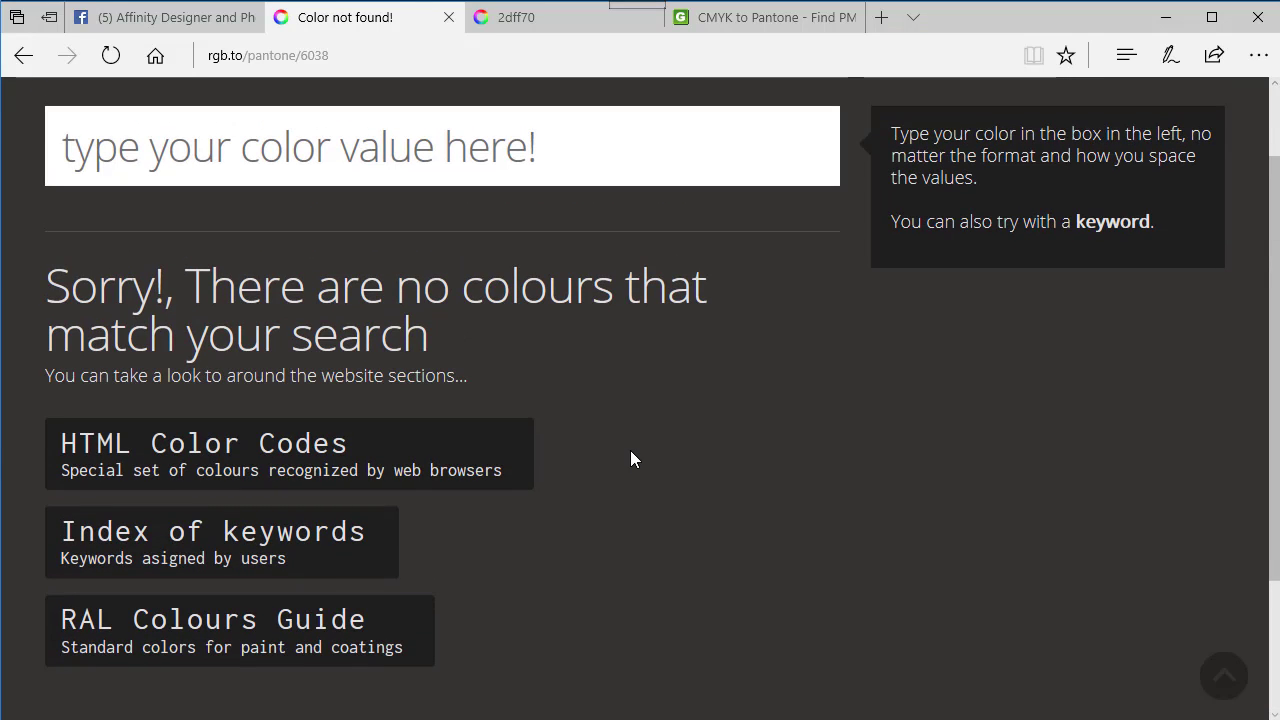
{"action": "scroll", "coordinate": [630, 459], "scroll_direction": "up", "scroll_amount": 1}
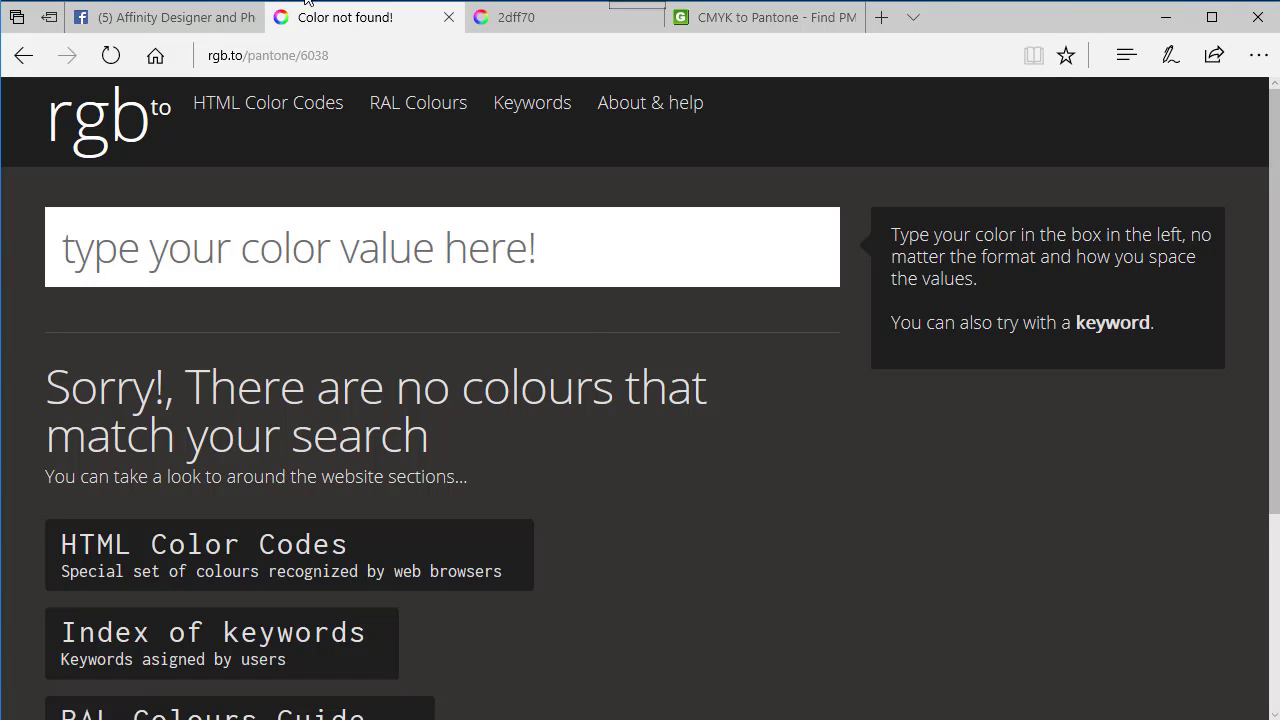
In ginifab's CMYK to Pantone converter, enter Cyan 82 and Yellow 56, keeping Magenta and Key 0
{"action": "left_click", "coordinate": [767, 30]}
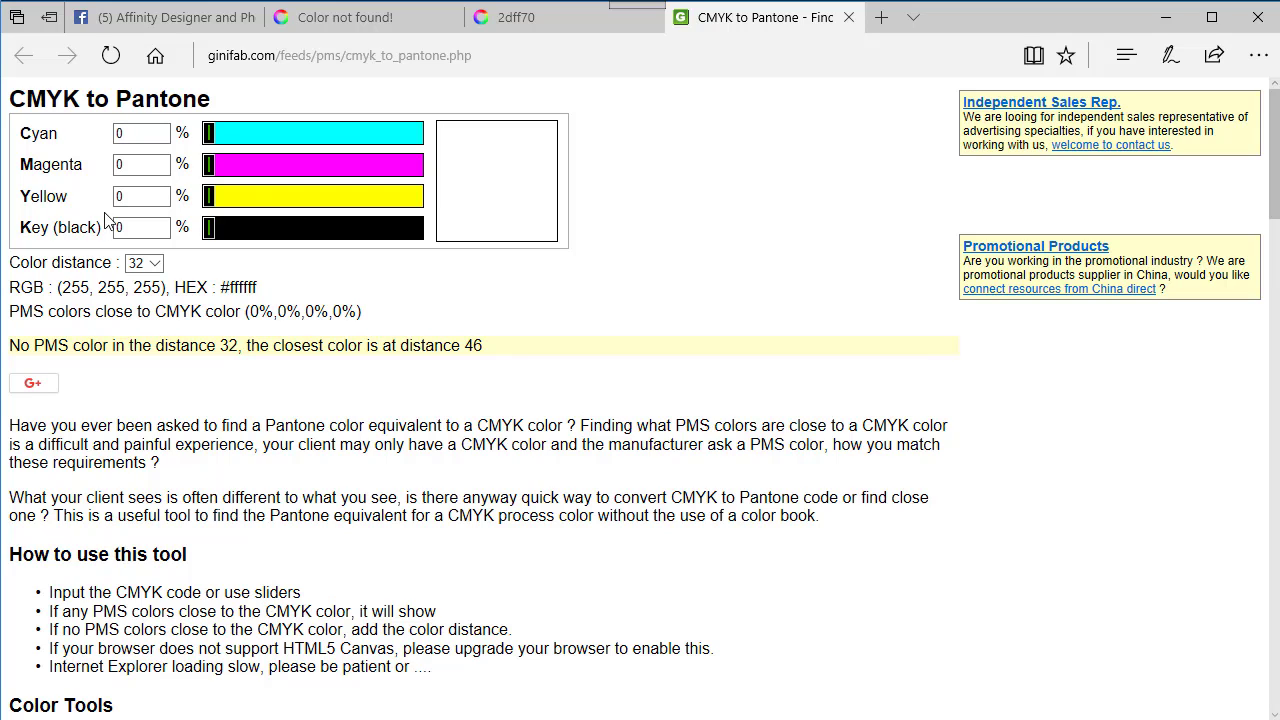
{"action": "left_click", "coordinate": [135, 227]}
{"action": "left_click", "coordinate": [128, 137]}
{"action": "double_click", "coordinate": [127, 135]}
{"action": "type", "text": "8"}
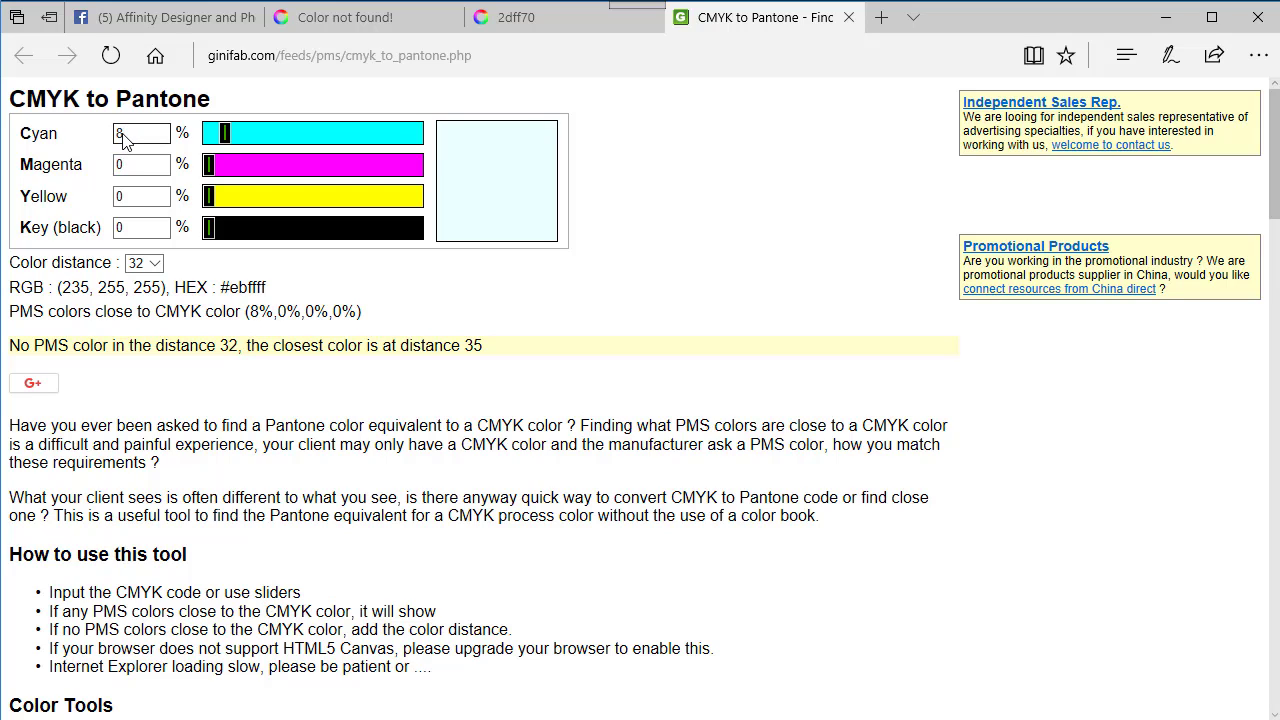
{"action": "type", "text": "2"}
{"action": "left_click", "coordinate": [124, 197]}
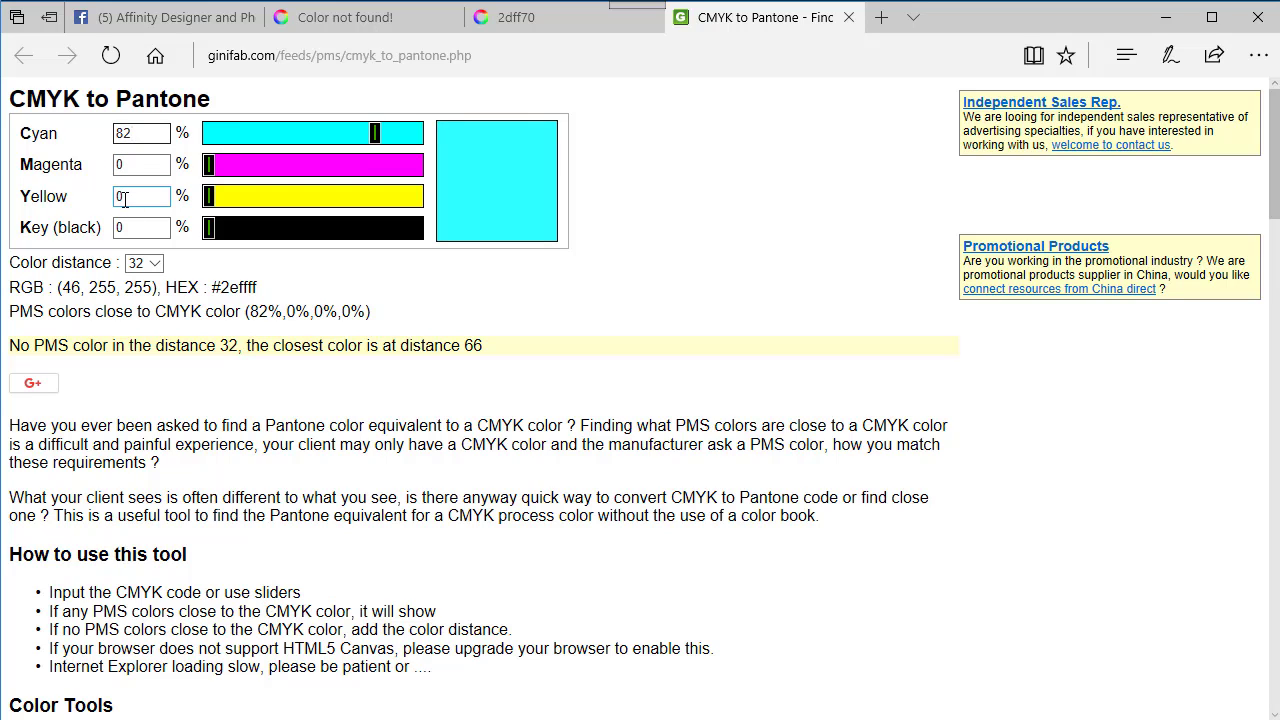
{"action": "double_click", "coordinate": [121, 198]}
{"action": "type", "text": "56"}
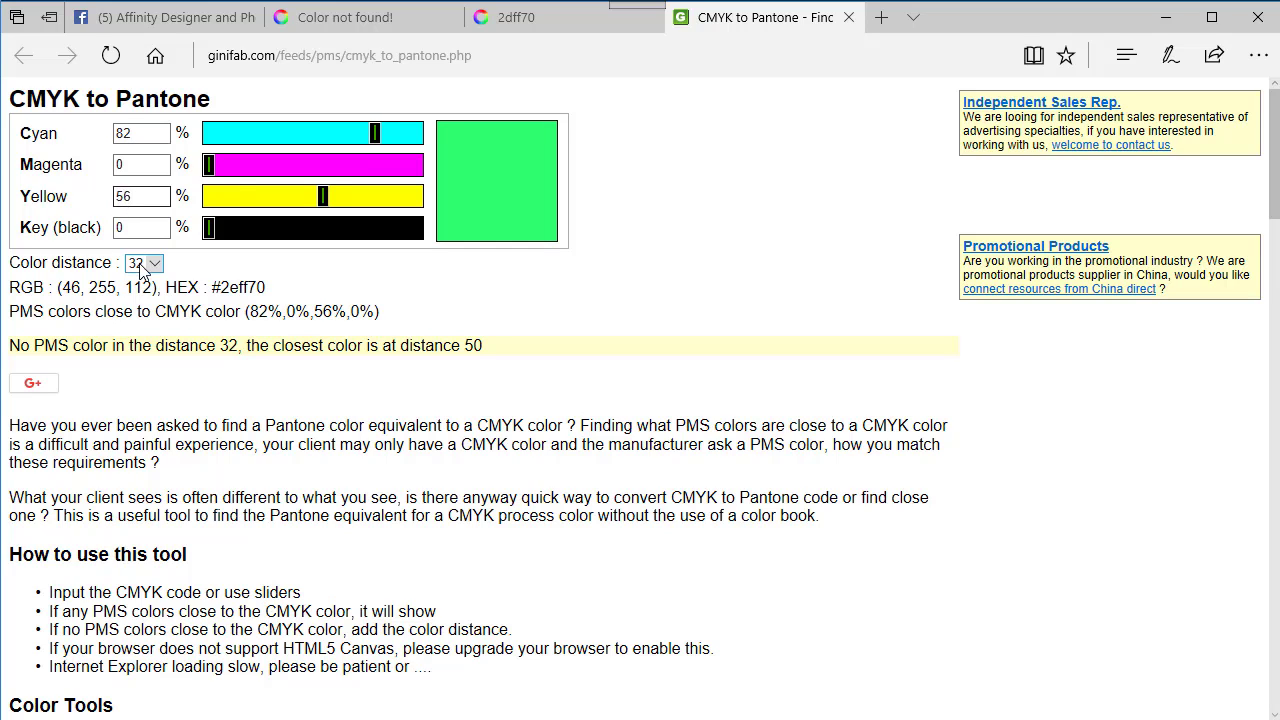
{"action": "left_click", "coordinate": [124, 229]}
Widen colour distance to 48, then 64, revealing PMS 2412 C and 7479 C, then return to Facebook
{"action": "left_click", "coordinate": [155, 264]}
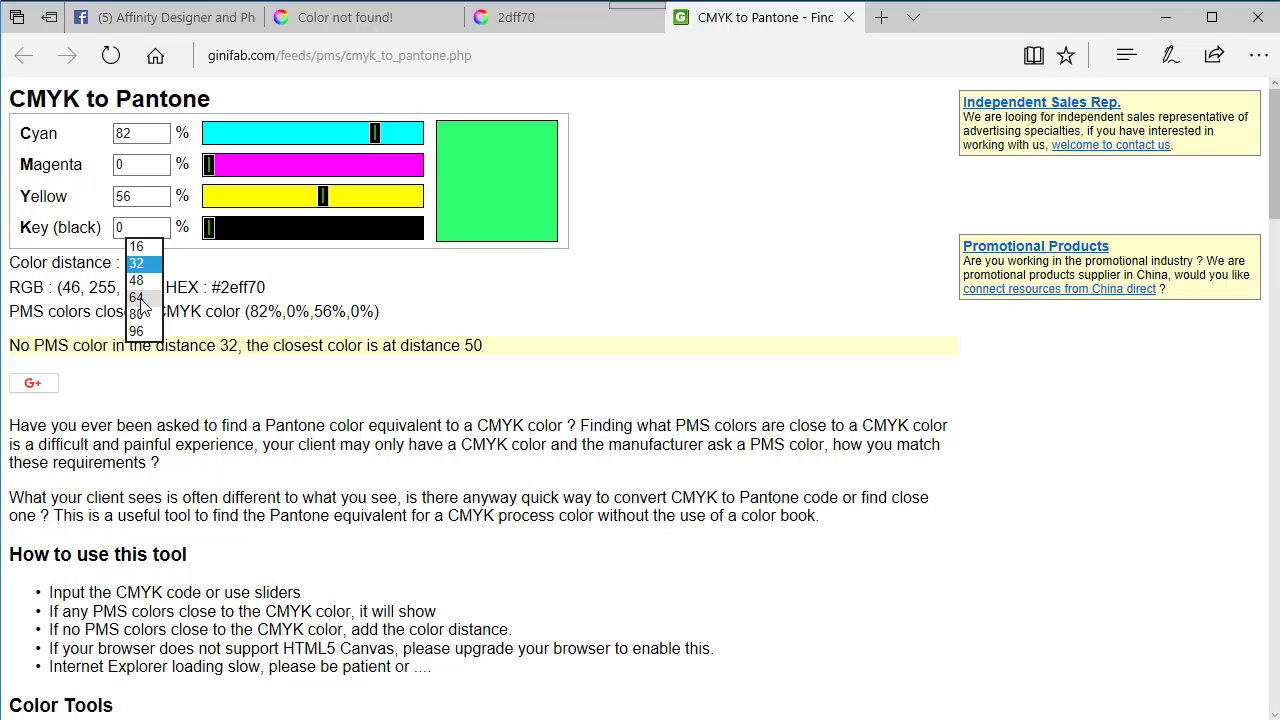
{"action": "left_click", "coordinate": [140, 280]}
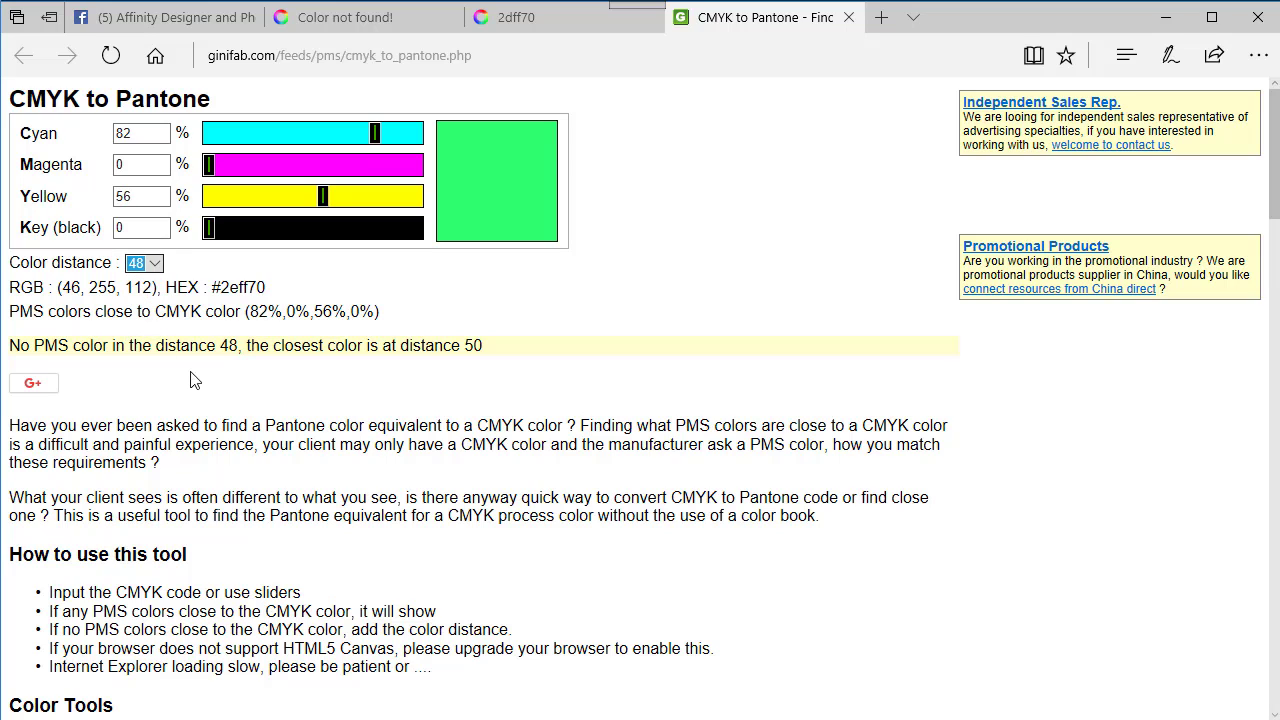
{"action": "left_click", "coordinate": [155, 263]}
{"action": "left_click", "coordinate": [140, 283]}
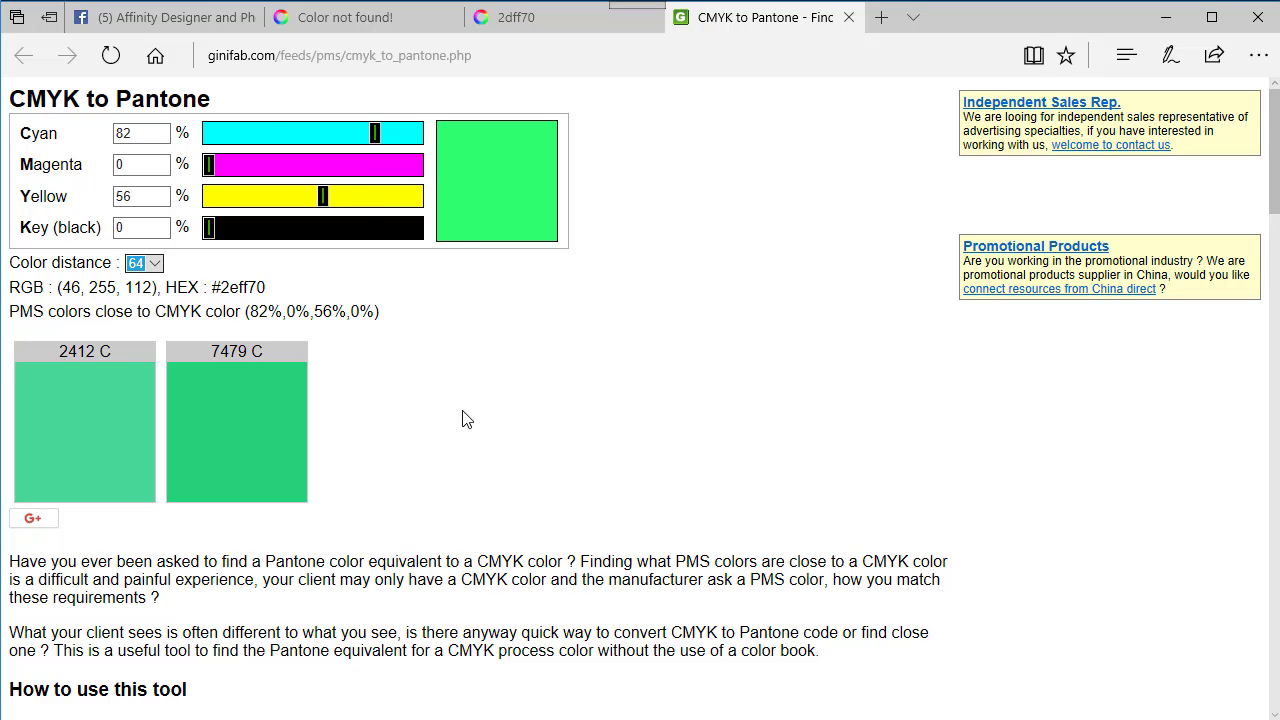
{"action": "left_click", "coordinate": [168, 22]}
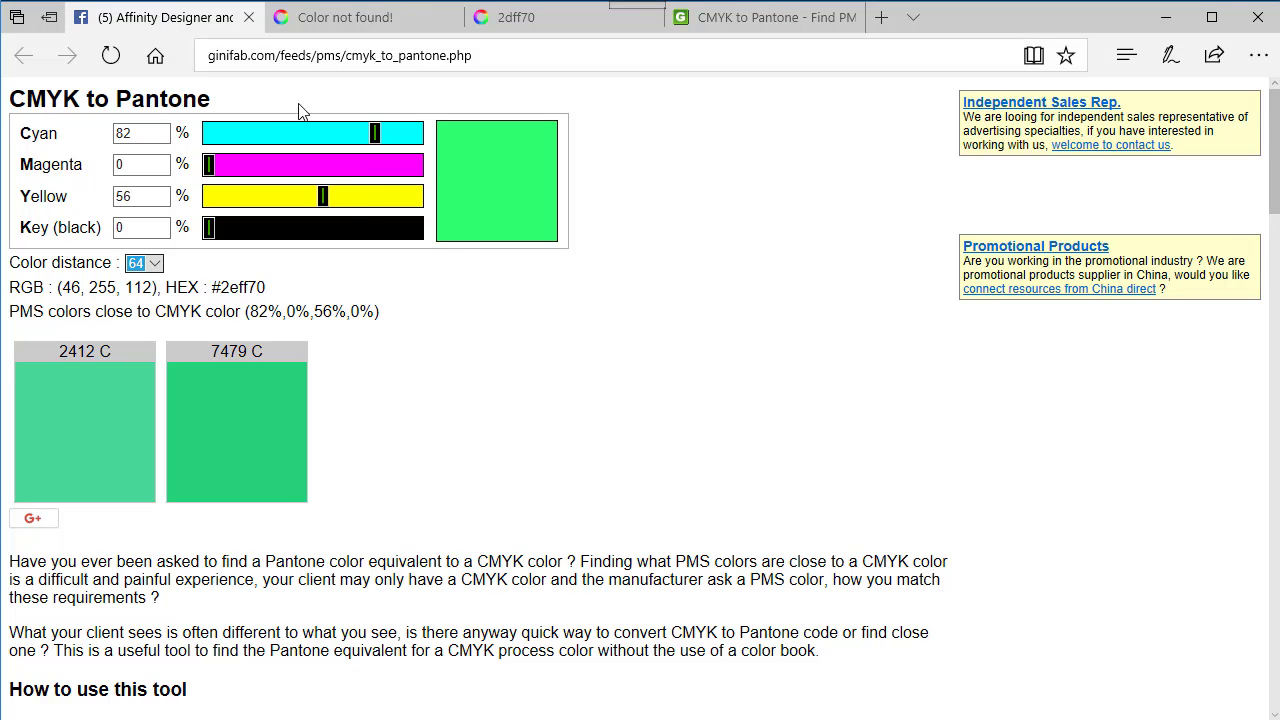